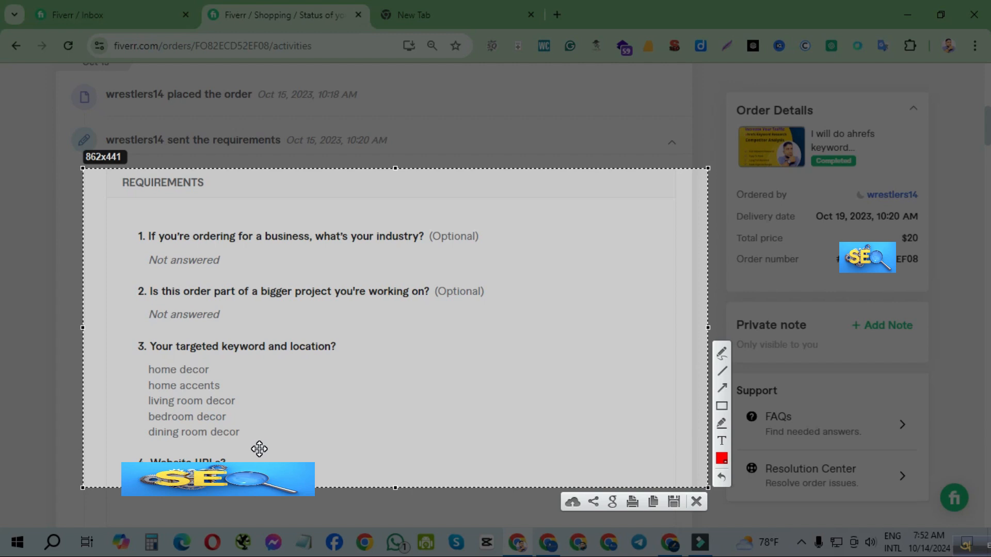
Copy the captured screenshot of the order's requirements section, including the targeted keywords.
key("ctrl+c")
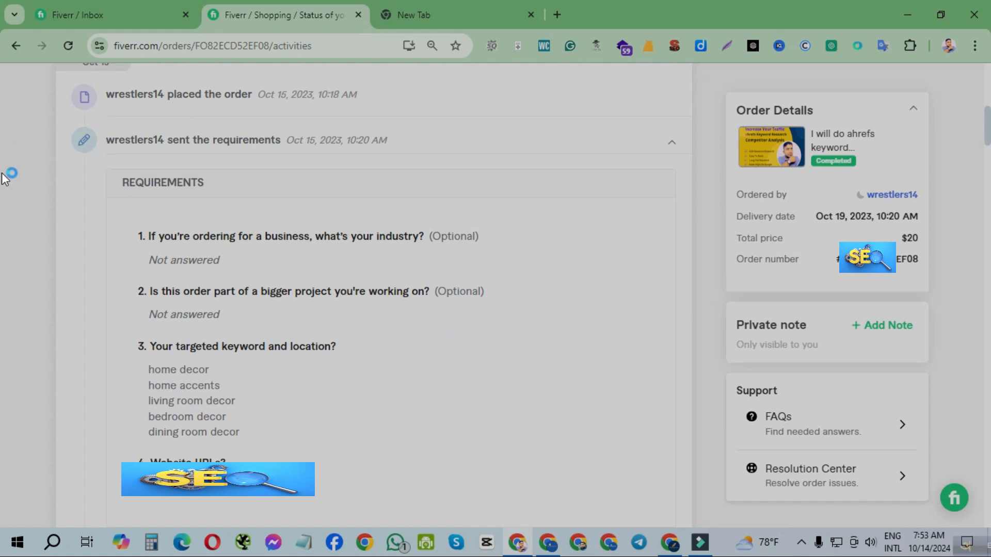
Switch to the other Chrome profile, open the bookmarked Group Buy SEO Tools site and log in to the account.
left_click(549, 543)
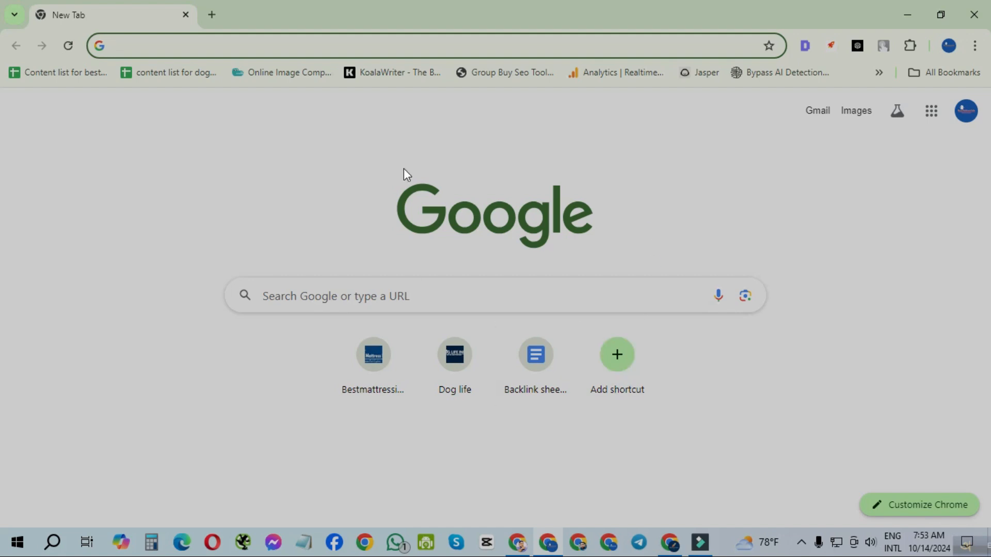
left_click(486, 76)
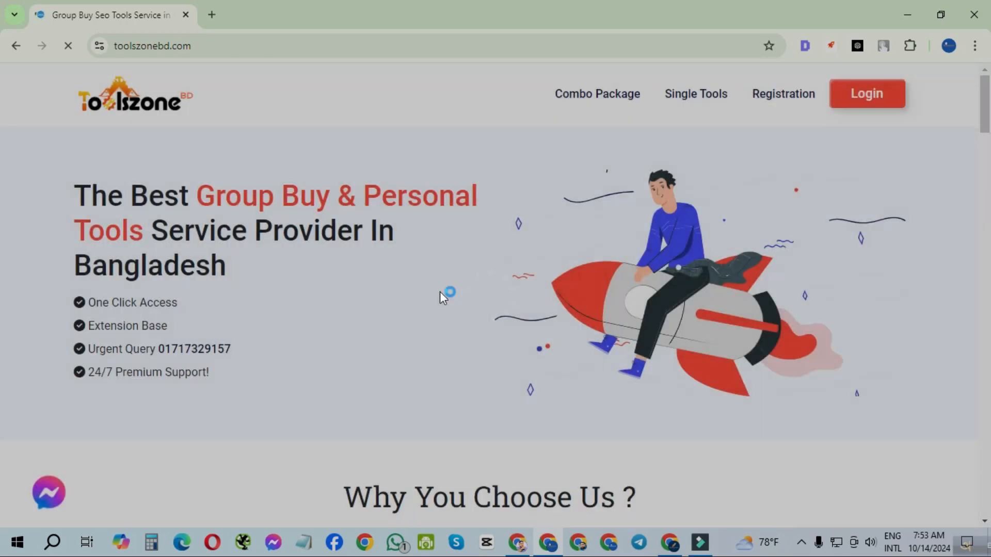
left_click(867, 95)
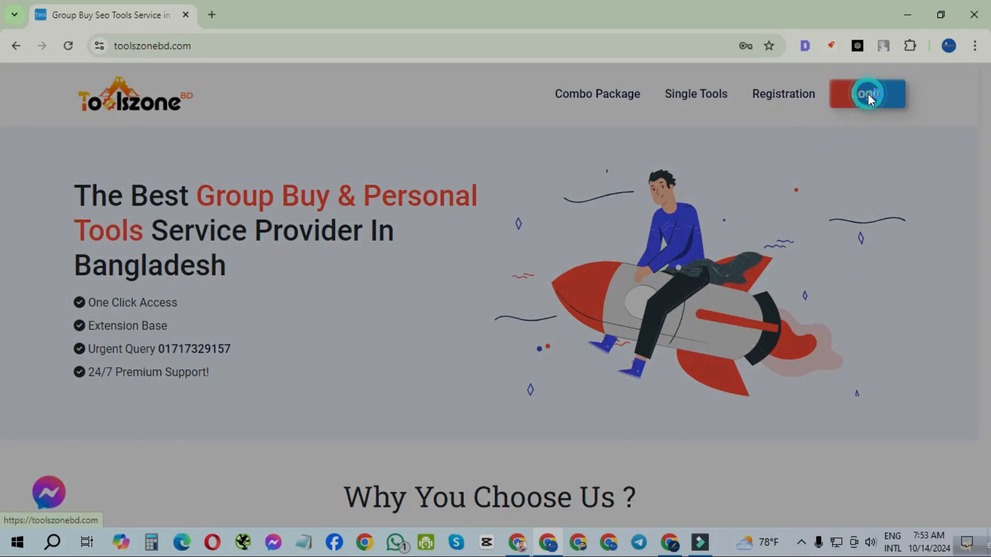
left_click(464, 278)
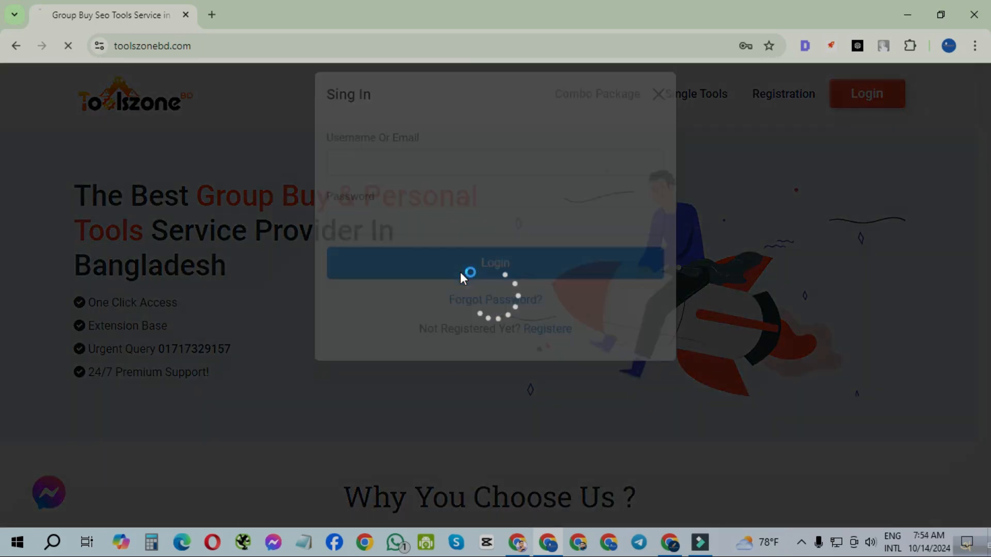
Try to open the Semrush-2 tool from the ToolszoneBD dashboard, and leave that browser window.
scroll(317, 336, "down", 4)
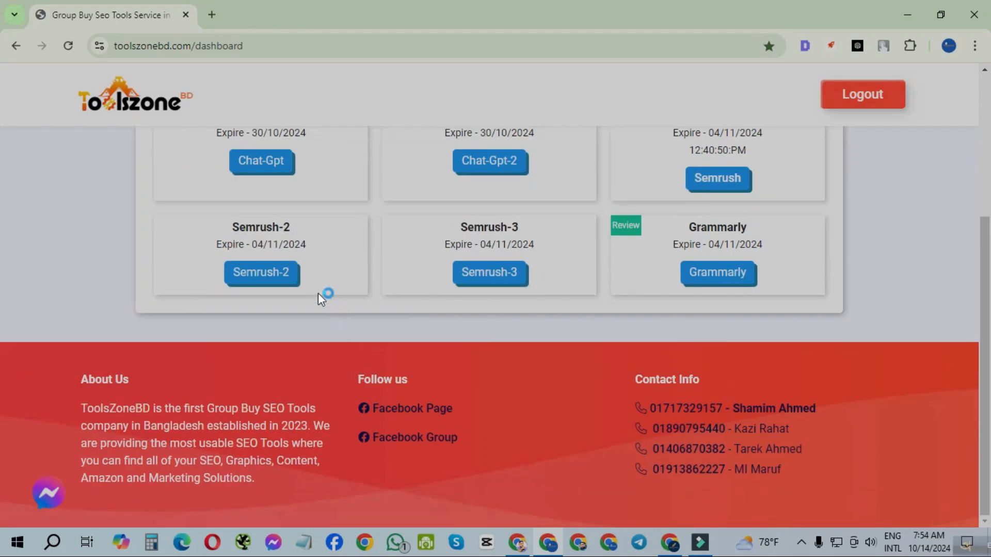
left_click(266, 274)
left_click(272, 276)
left_click(907, 15)
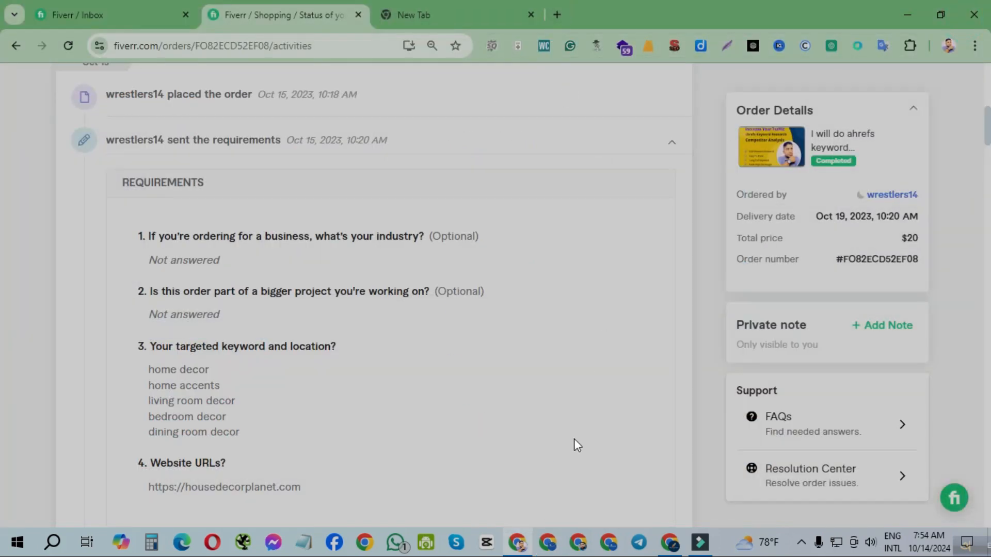
Open a fresh window of the other Chrome profile and load the bookmarked "Your Membership Information" page.
left_click(543, 541)
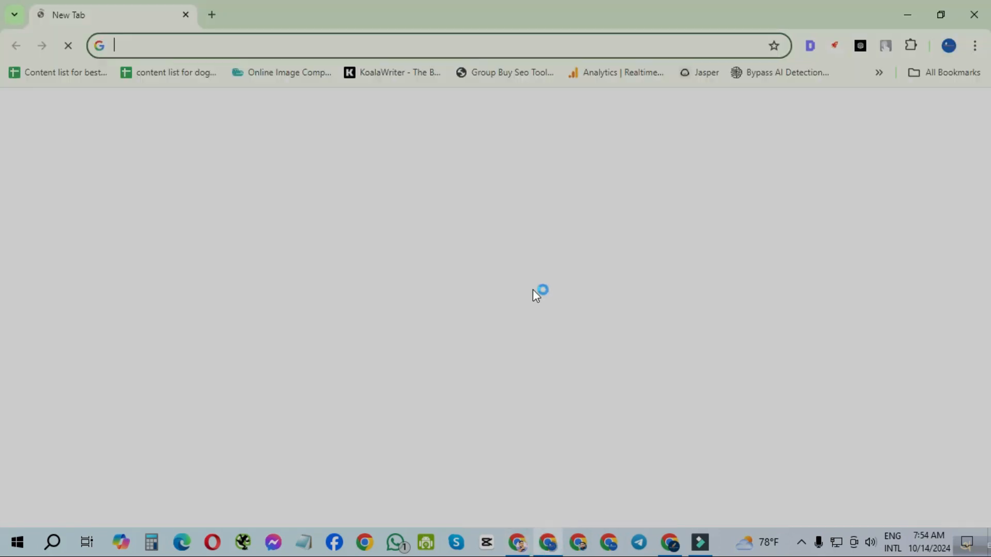
left_click(946, 72)
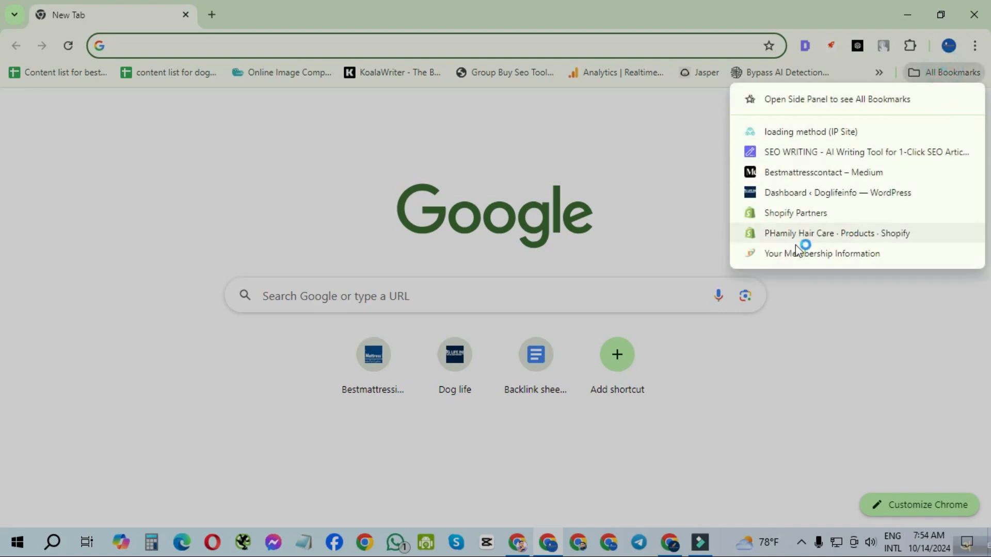
left_click(782, 253)
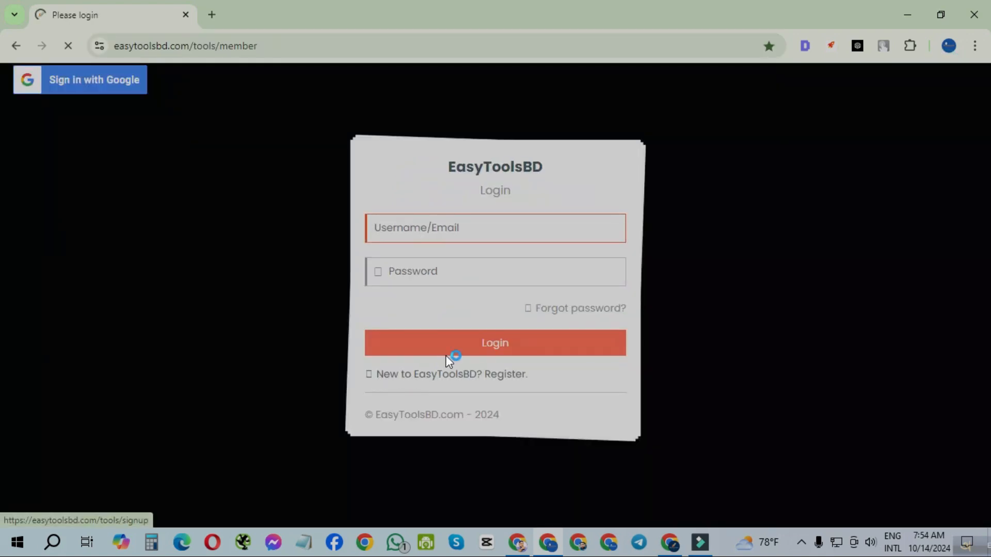
Log in to EasyToolsBD with the saved username and the account password.
left_click(404, 227)
left_click(465, 292)
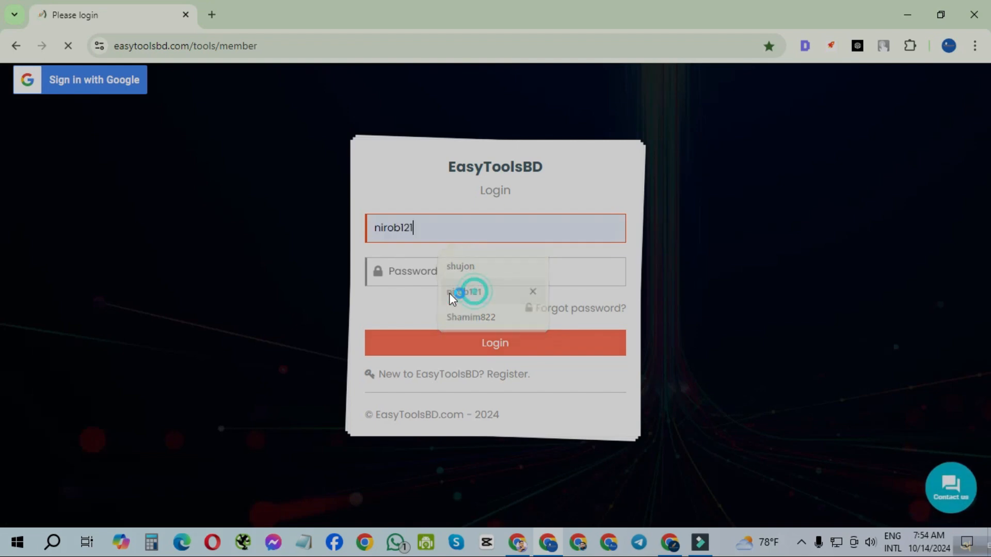
left_click(410, 277)
type("•••")
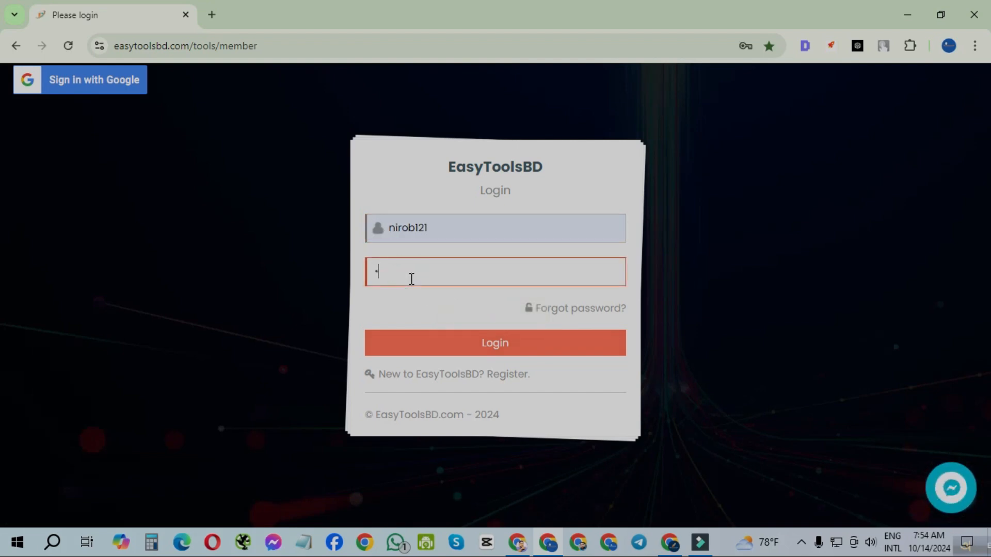
type("•")
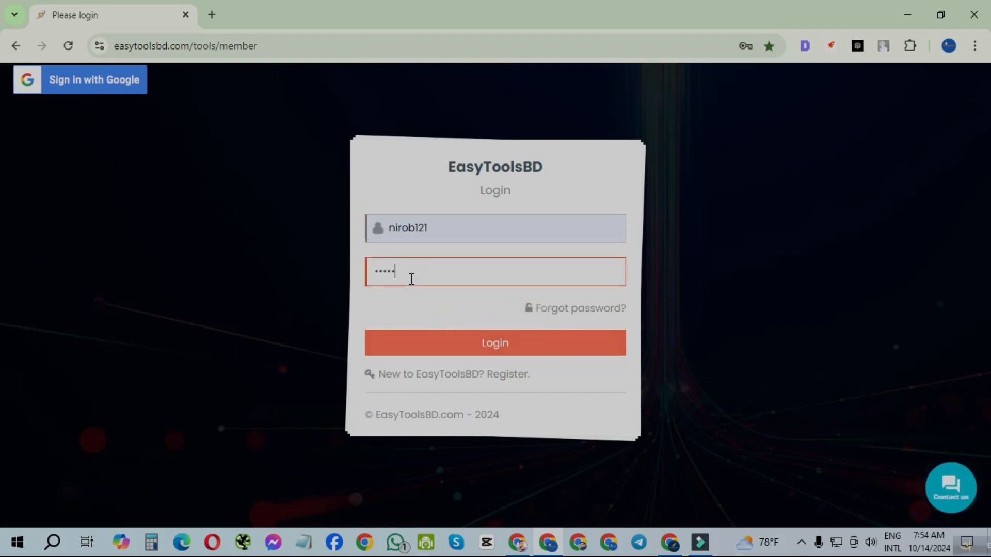
type("••••")
left_click(478, 335)
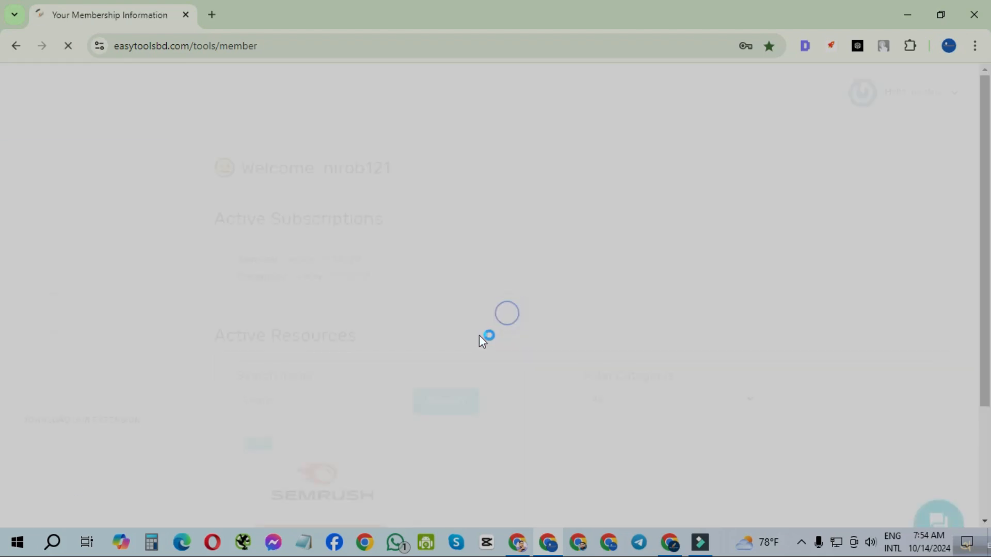
Open the Semrush resource from the membership page and access the tool.
scroll(468, 315, "down", 3)
left_click(333, 382)
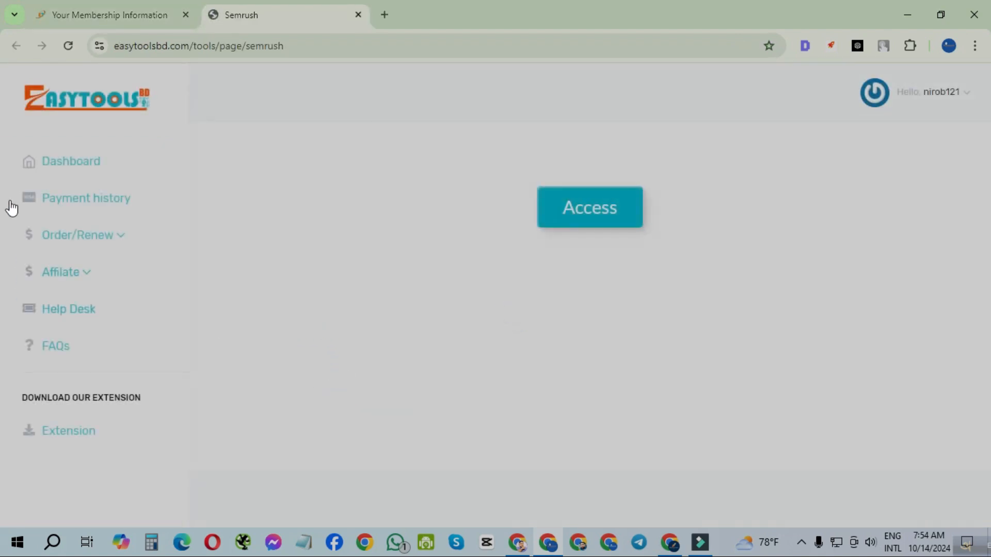
left_click(609, 203)
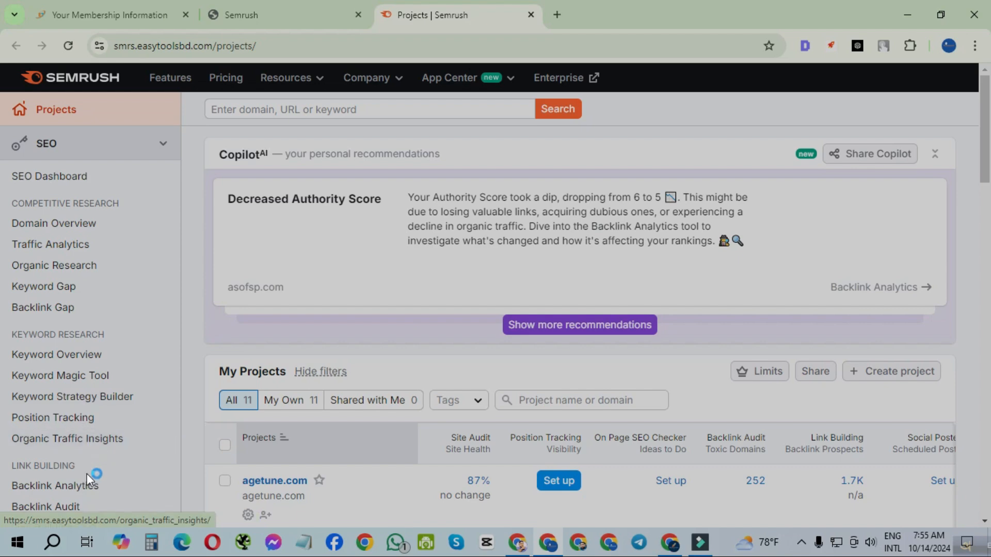
Look through Semrush's SEO tools and open the Keyword Magic Tool.
scroll(60, 496, "down", 5)
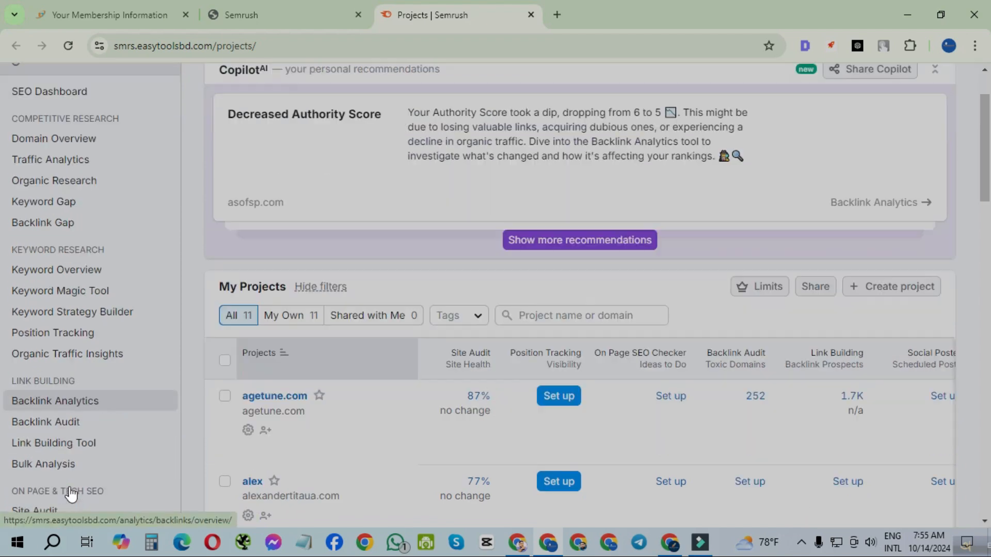
scroll(68, 372, "up", 3)
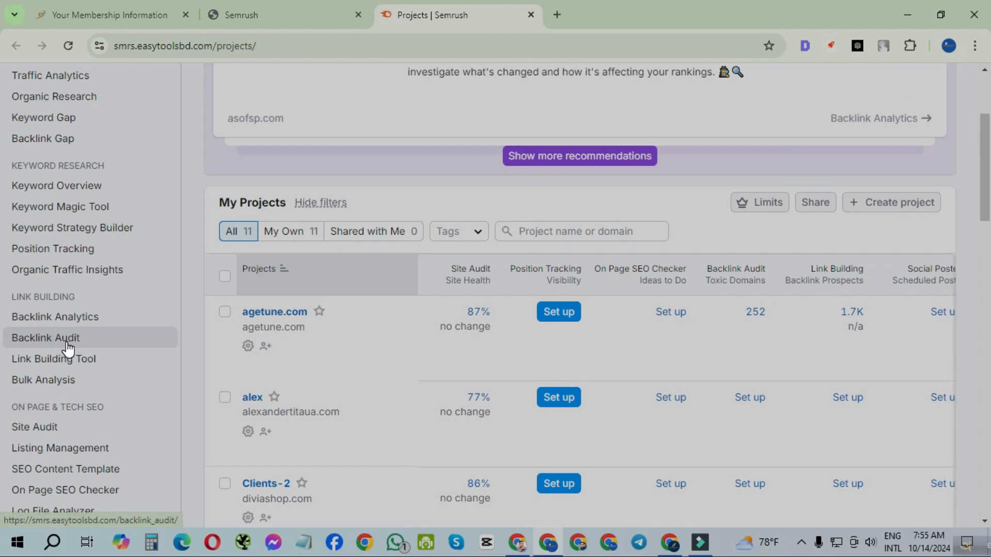
scroll(72, 346, "down", 3)
scroll(74, 351, "up", 5)
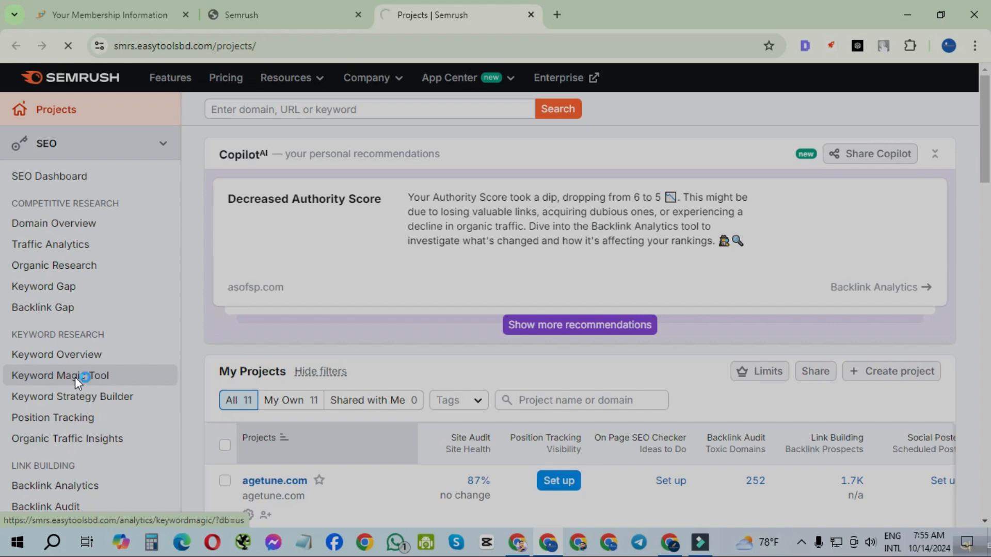
left_click(75, 377)
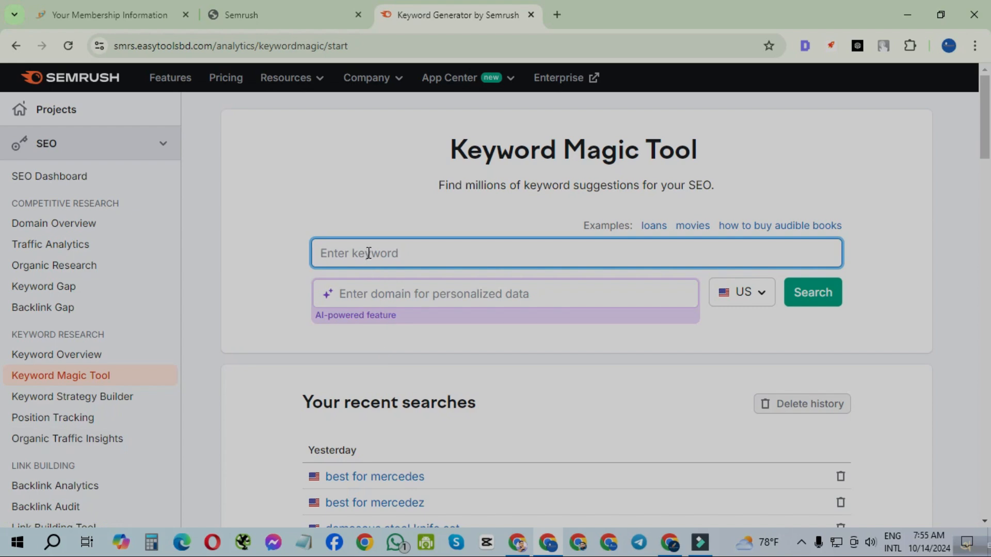
Search the Keyword Magic Tool for "home decore" with the United States database.
type("home decore")
left_click(750, 303)
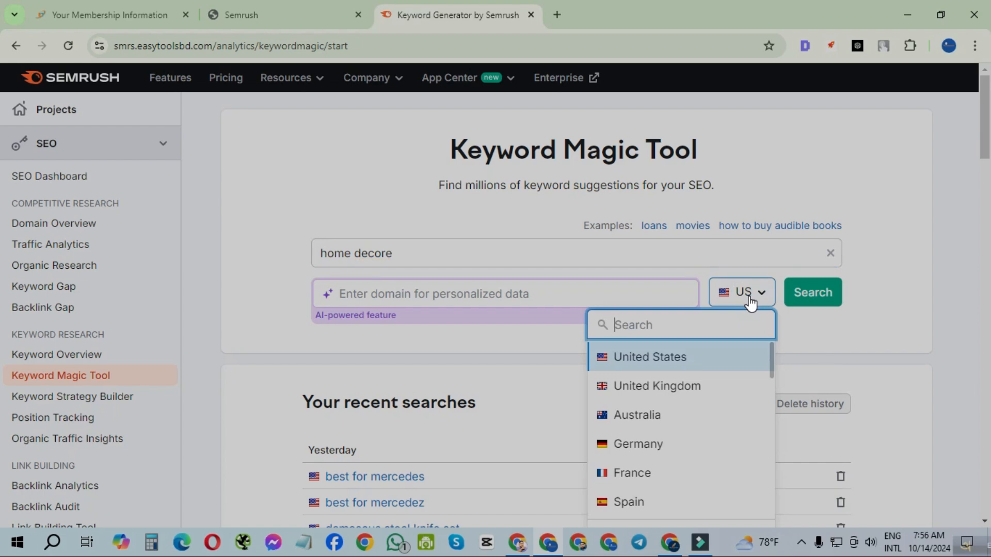
left_click(661, 361)
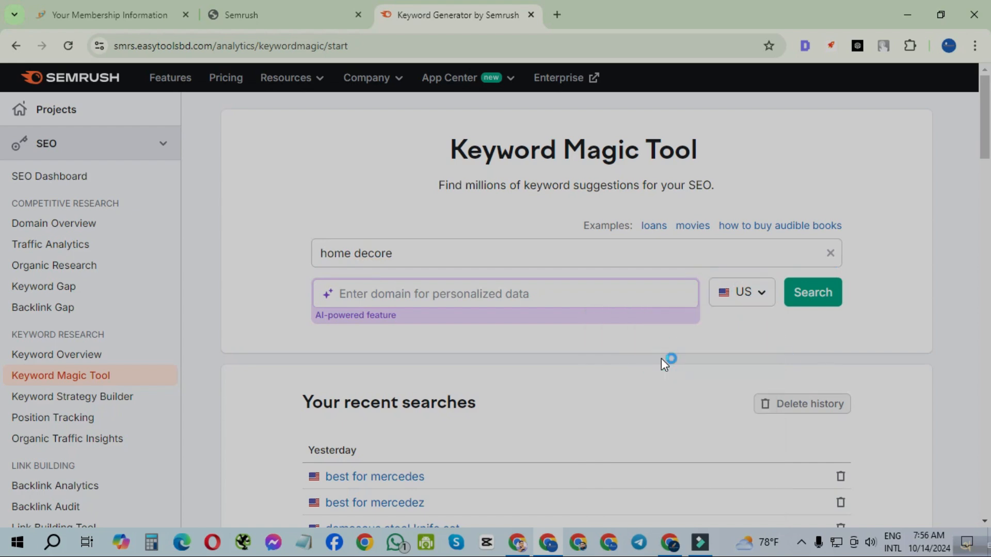
left_click(821, 298)
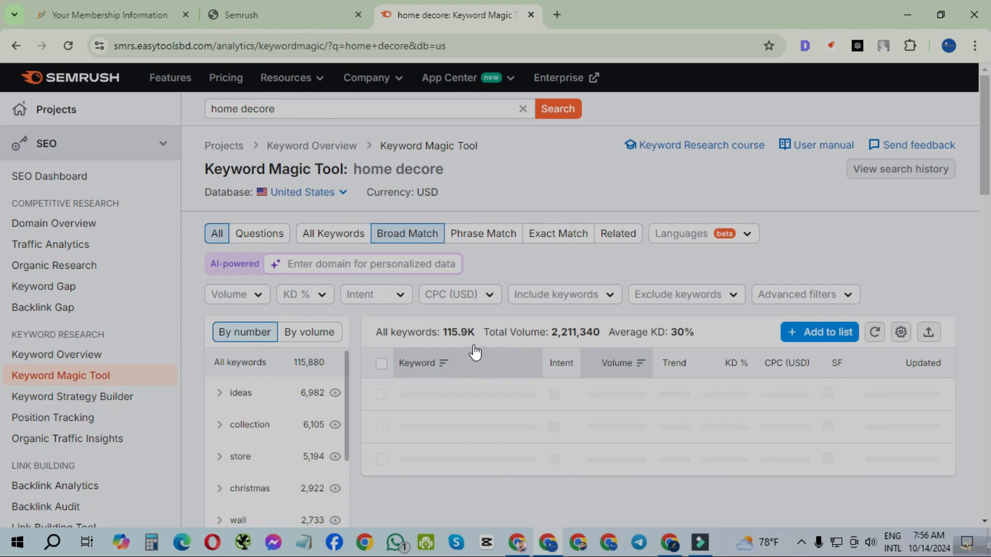
Review the keyword results and filter them to Informational intent.
scroll(476, 347, "down", 3)
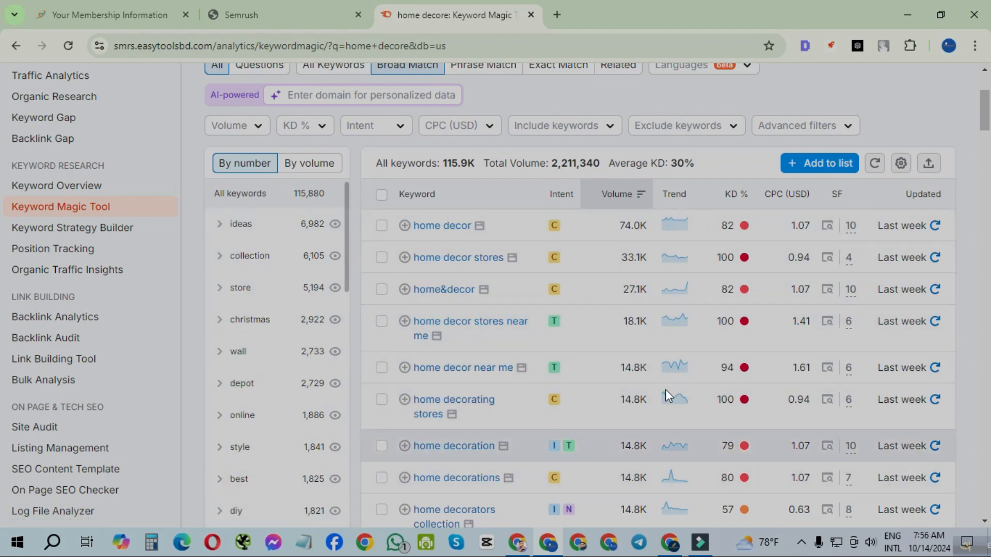
scroll(665, 389, "up", 3)
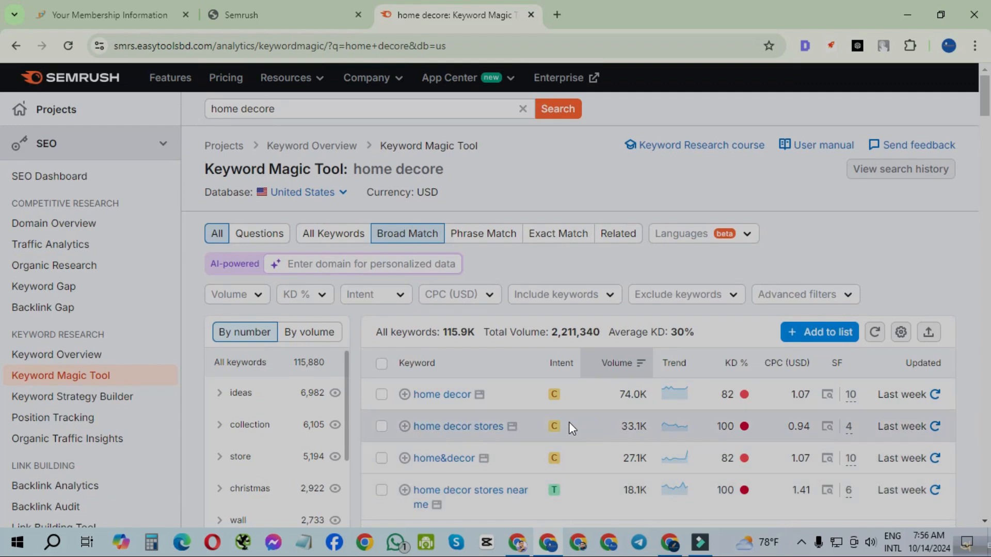
left_click(387, 295)
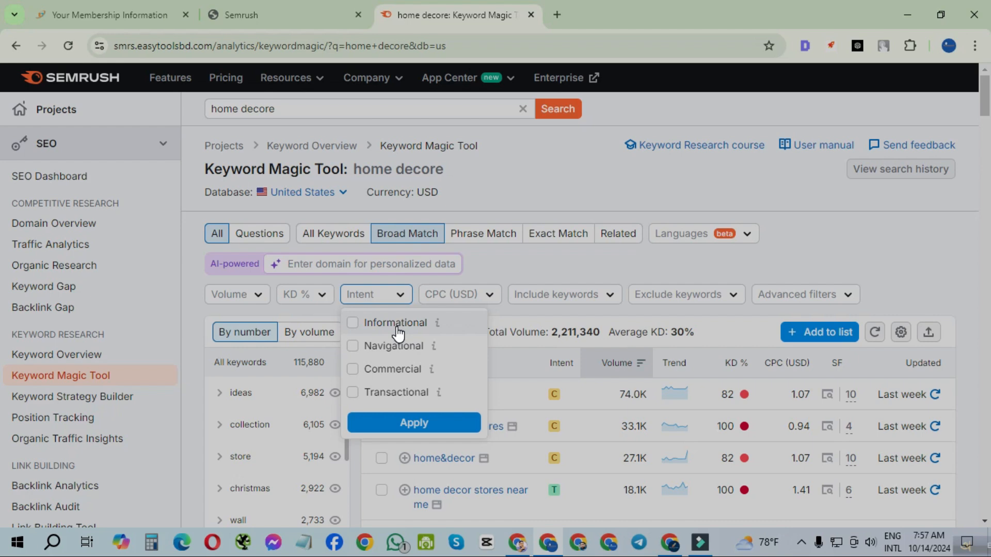
left_click(353, 323)
left_click(448, 412)
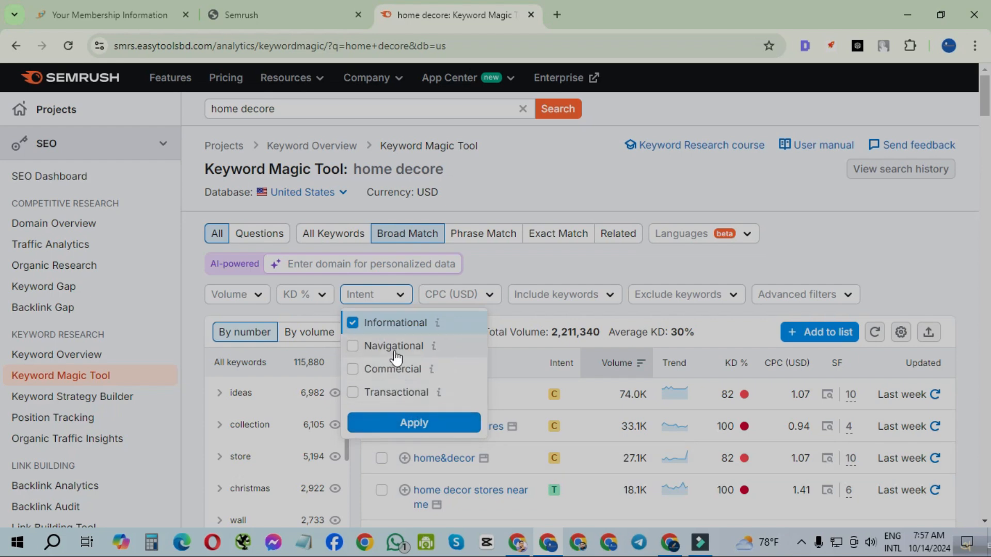
left_click(412, 431)
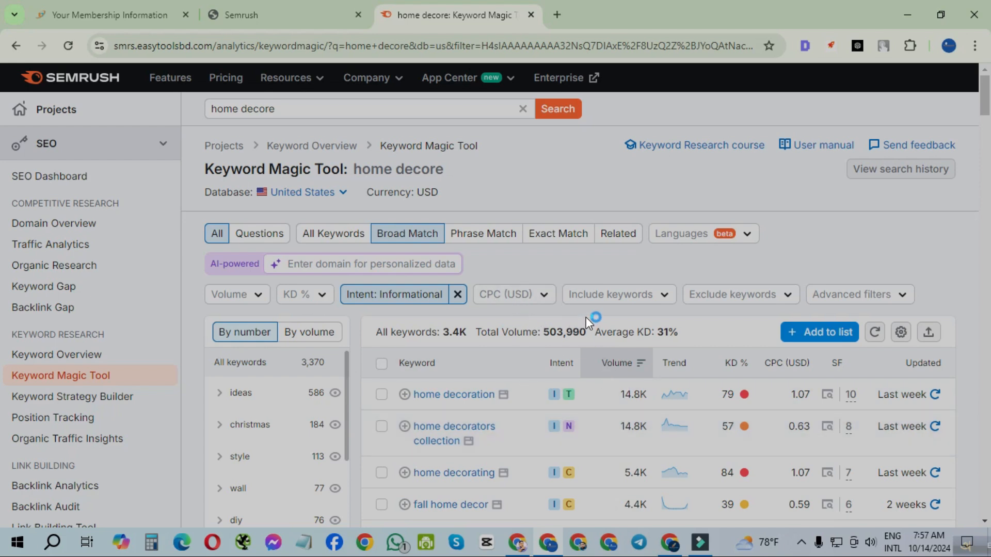
Inspect the options for including and excluding keywords without applying either filter.
left_click(620, 297)
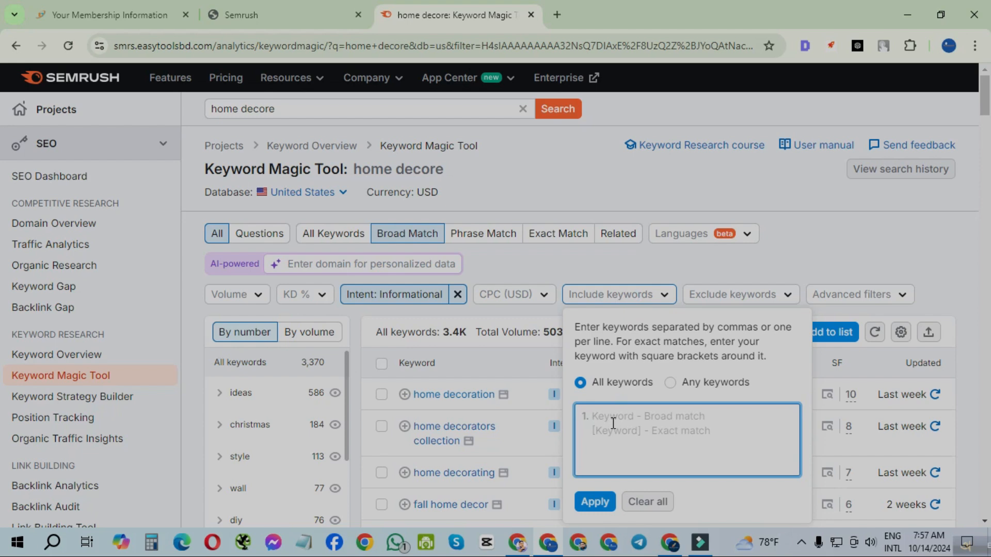
left_click(721, 306)
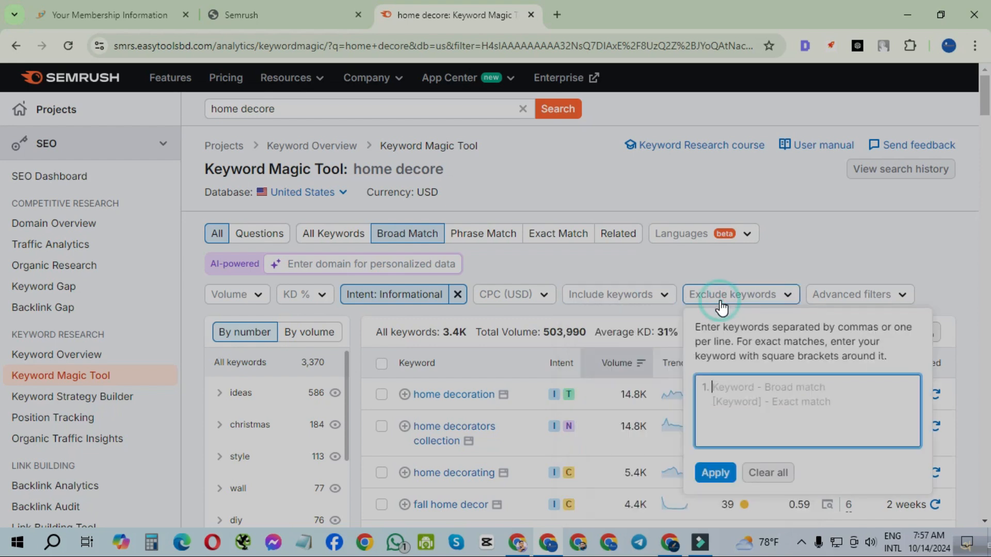
left_click(740, 394)
left_click(799, 253)
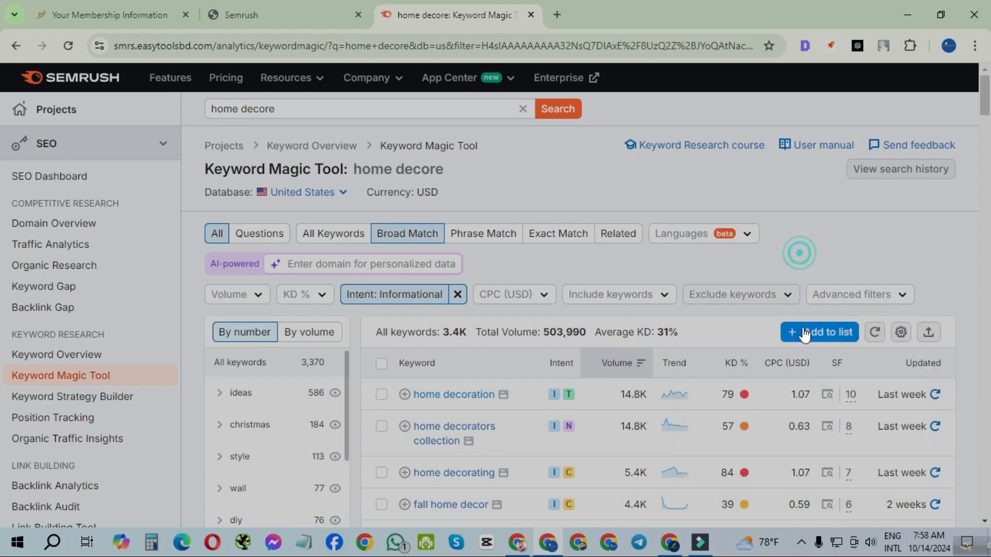
Apply an advanced filter with a minimum word count of 4 and look over the filtered keywords.
left_click(860, 301)
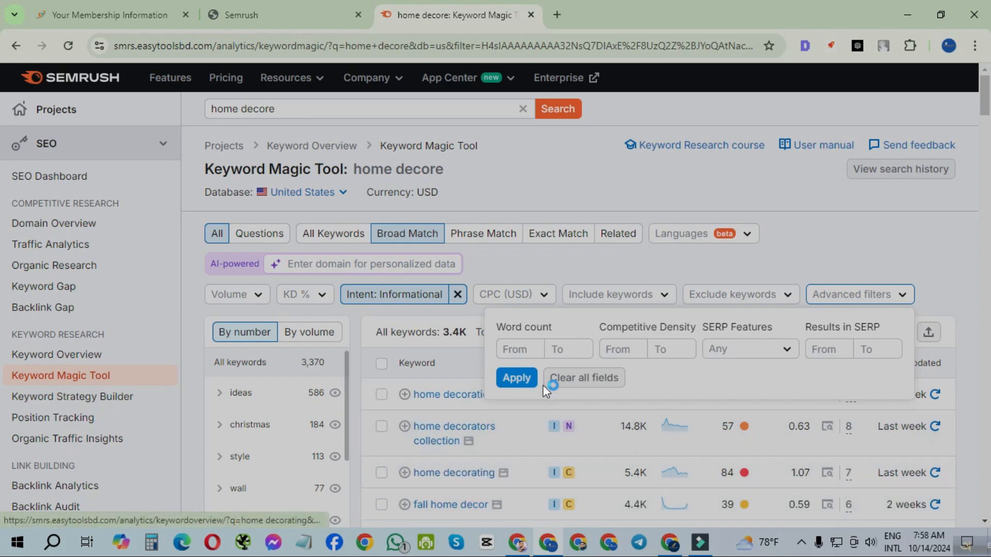
left_click(536, 353)
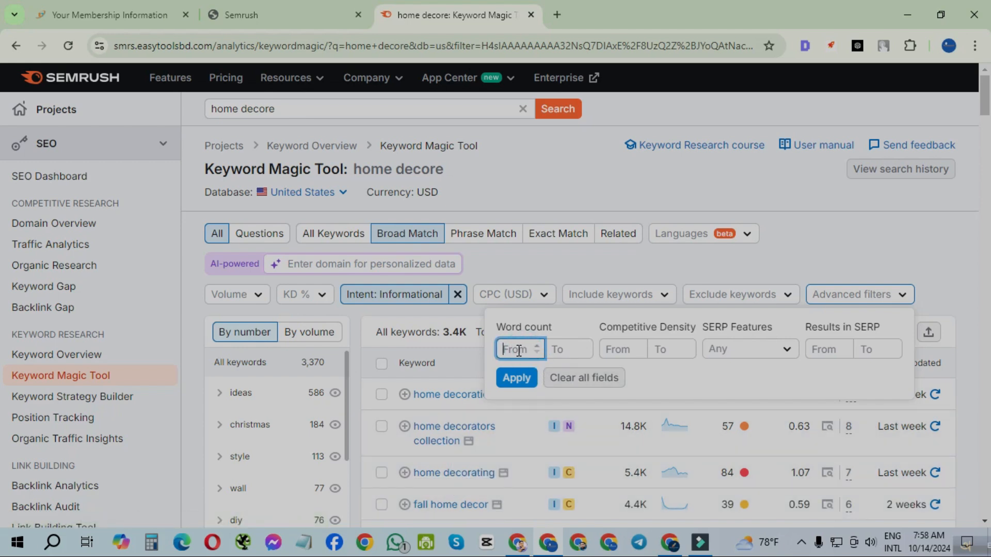
type("4")
left_click(516, 378)
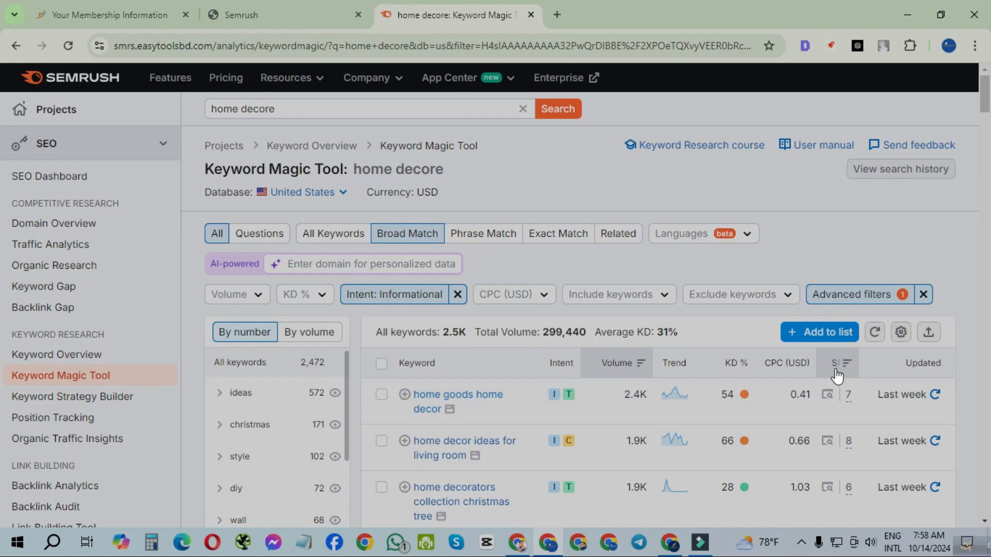
mouse_move(827, 376)
scroll(668, 403, "down", 3)
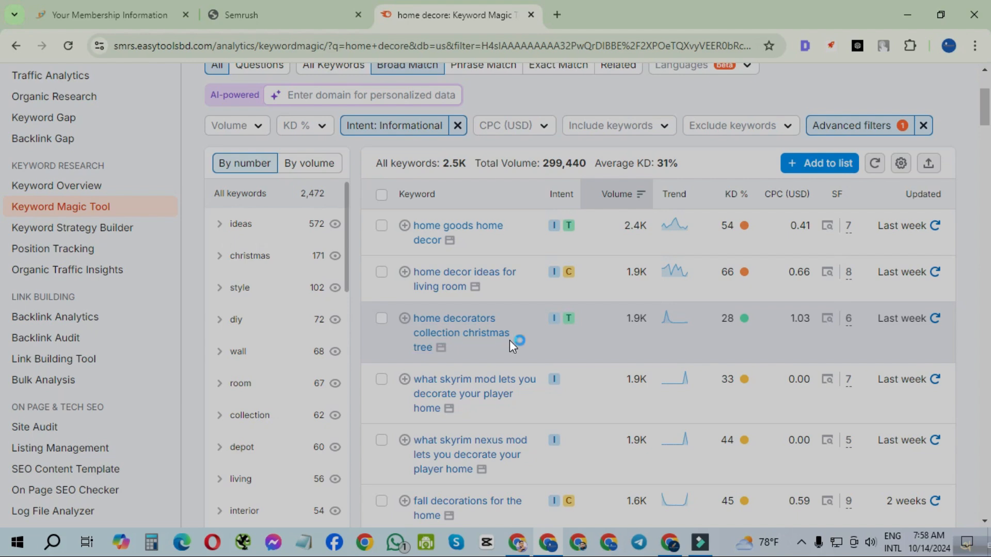
Filter the keywords to a custom keyword difficulty range of 1 to 25 percent.
scroll(538, 361, "up", 3)
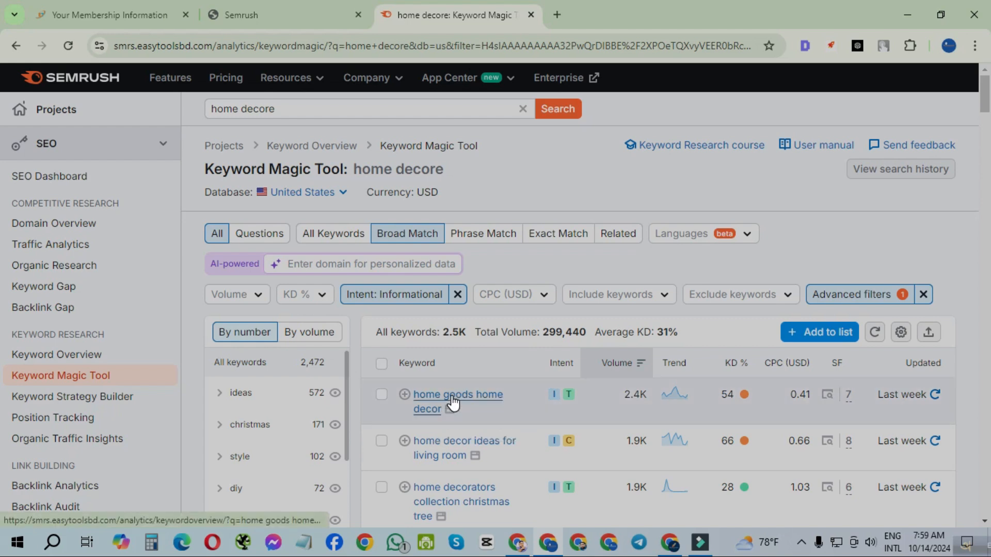
left_click(310, 295)
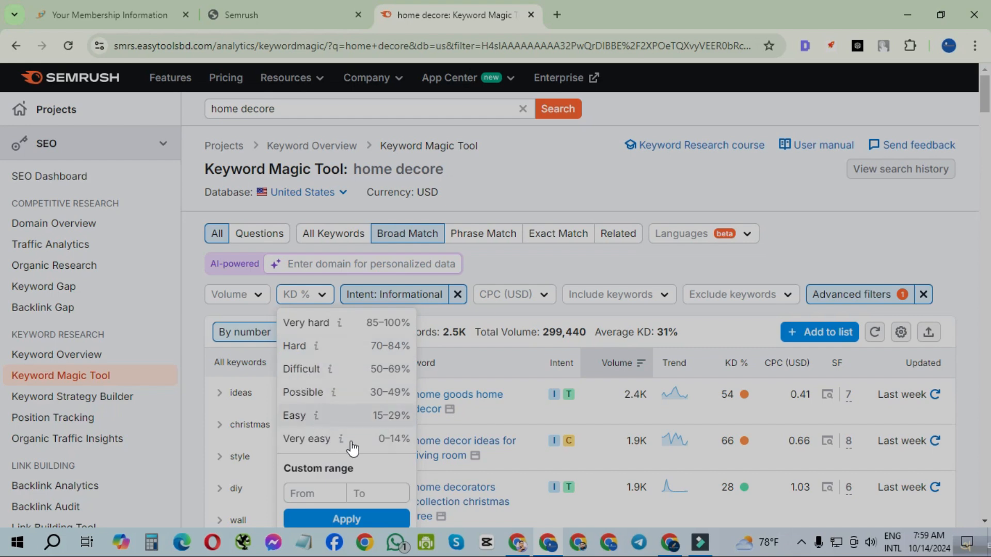
left_click(315, 493)
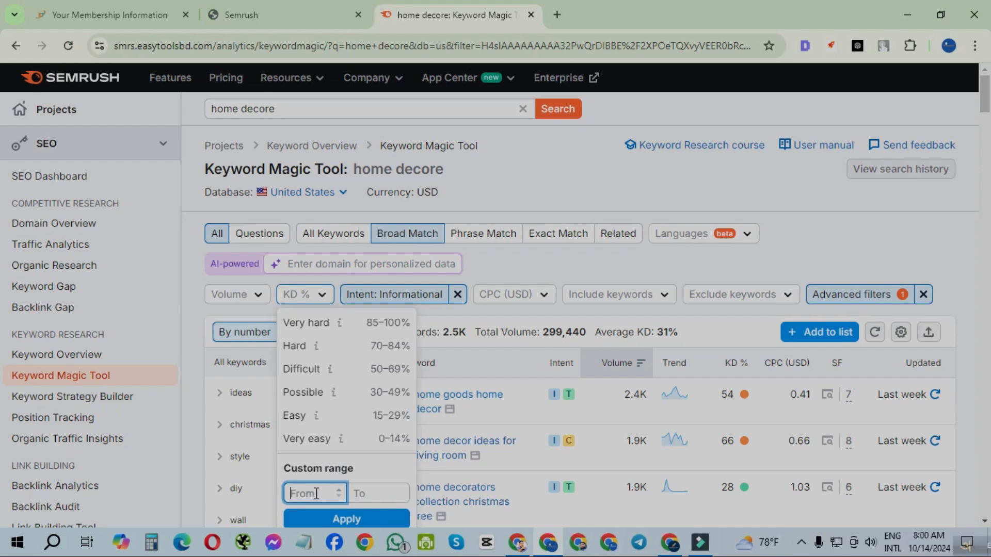
type("1")
left_click(370, 491)
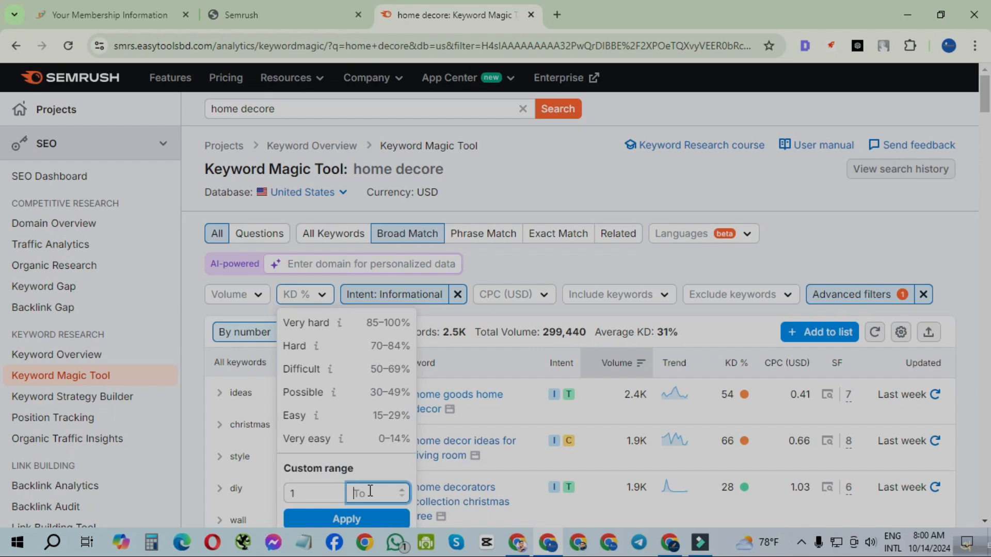
type("25")
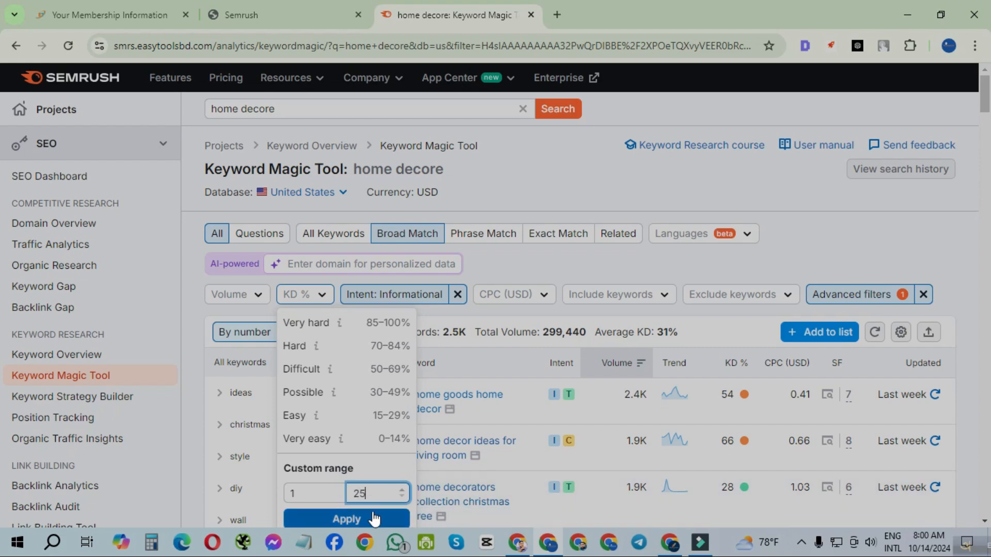
left_click(351, 518)
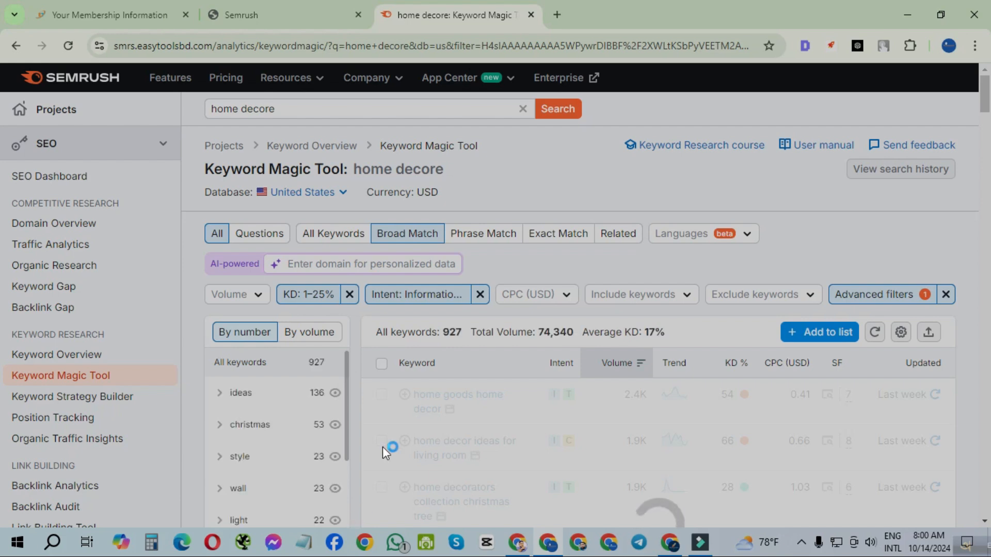
Examine the volume, difficulty rating and total count of the keywords filtered by difficulty, reading through the list.
scroll(456, 308, "down", 3)
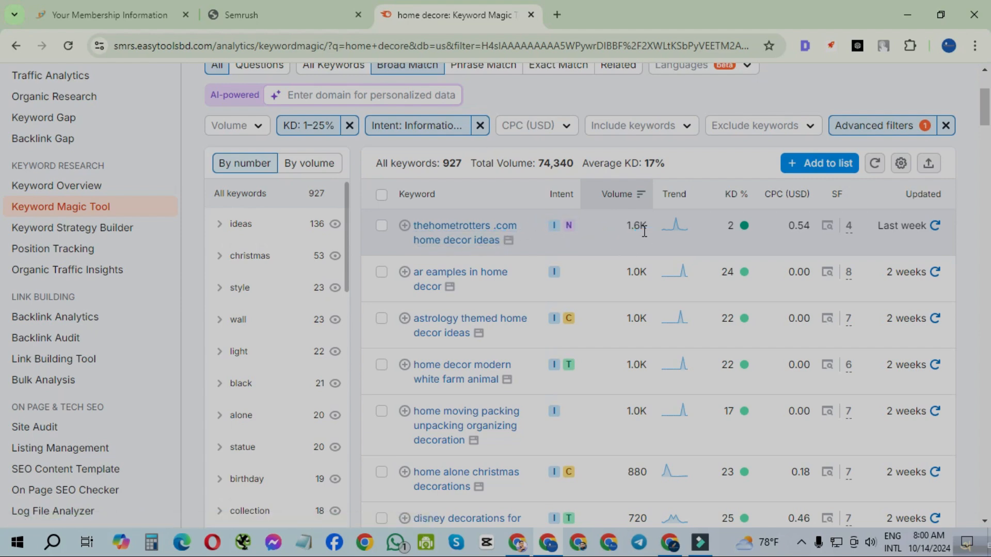
mouse_move(733, 232)
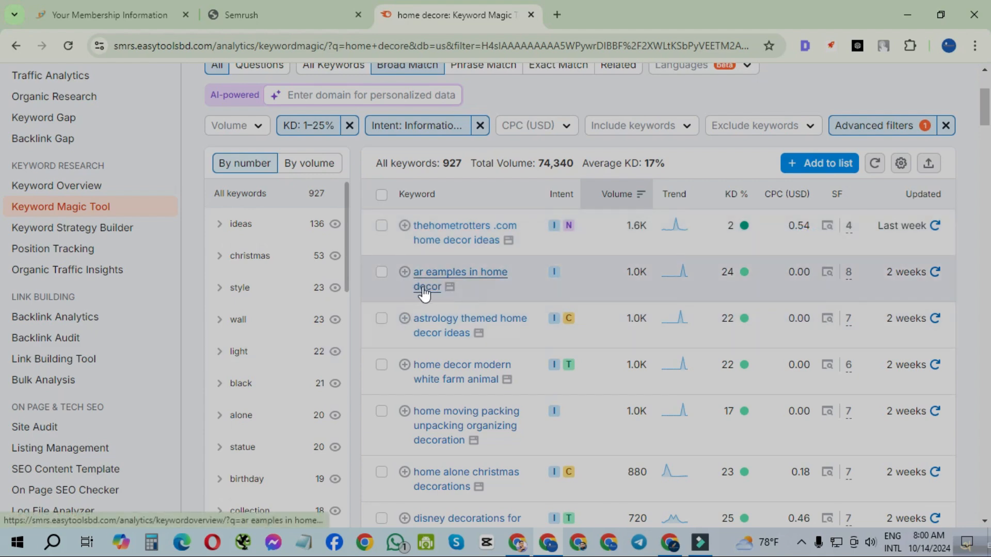
left_click(448, 286)
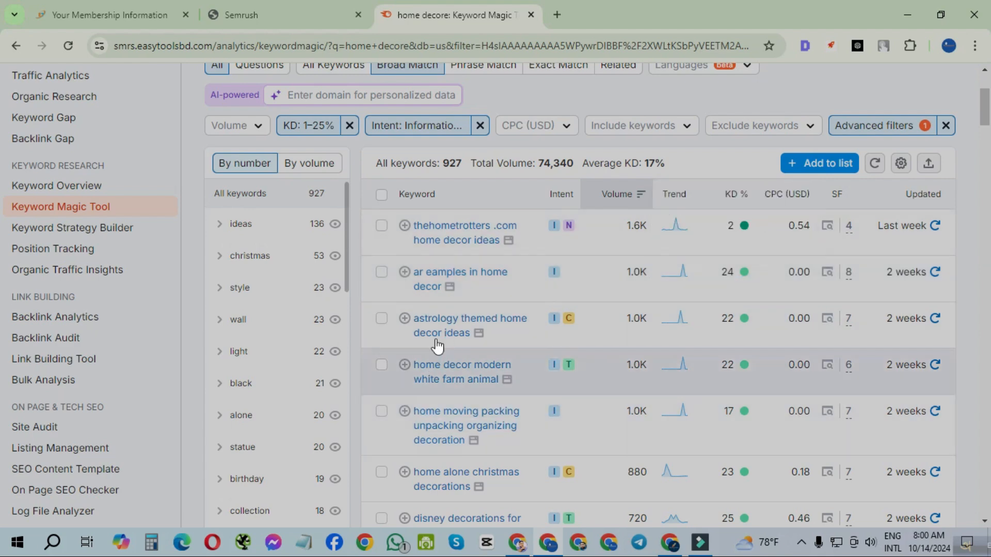
left_click(467, 339)
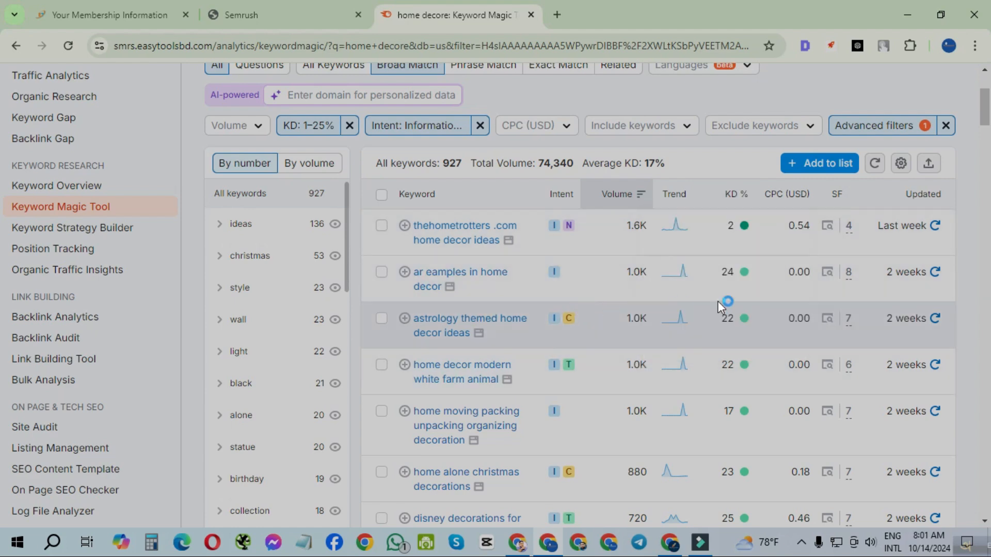
mouse_move(732, 328)
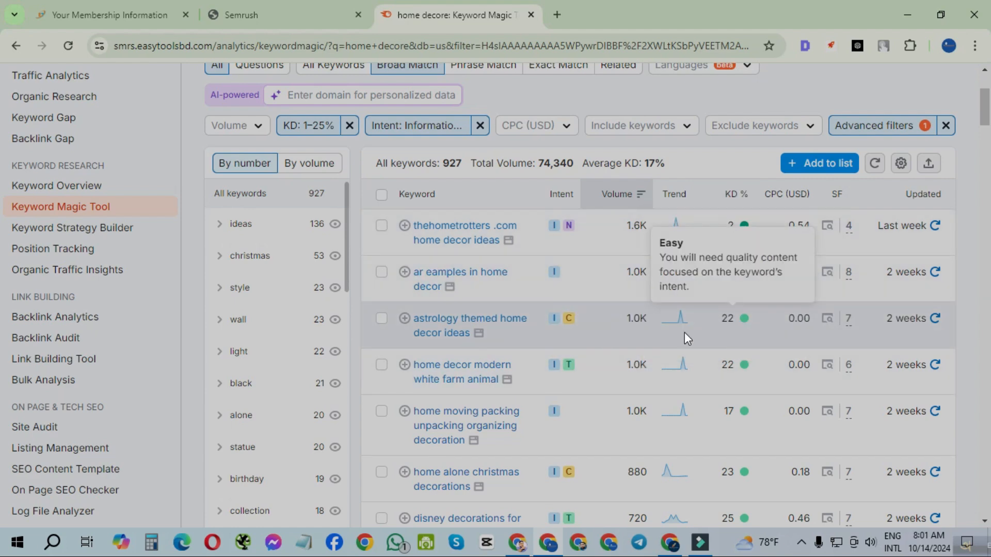
mouse_move(732, 370)
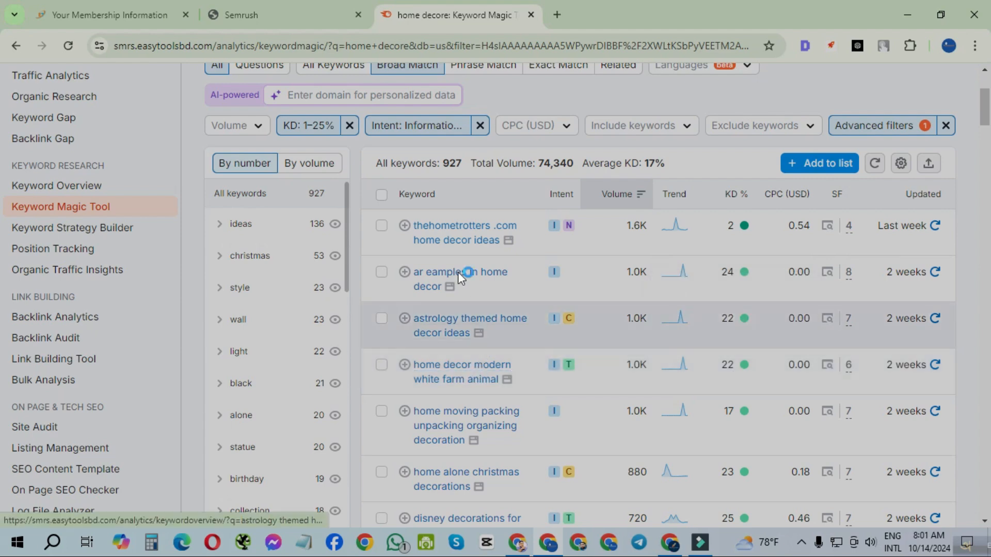
left_click_drag(462, 163, 377, 166)
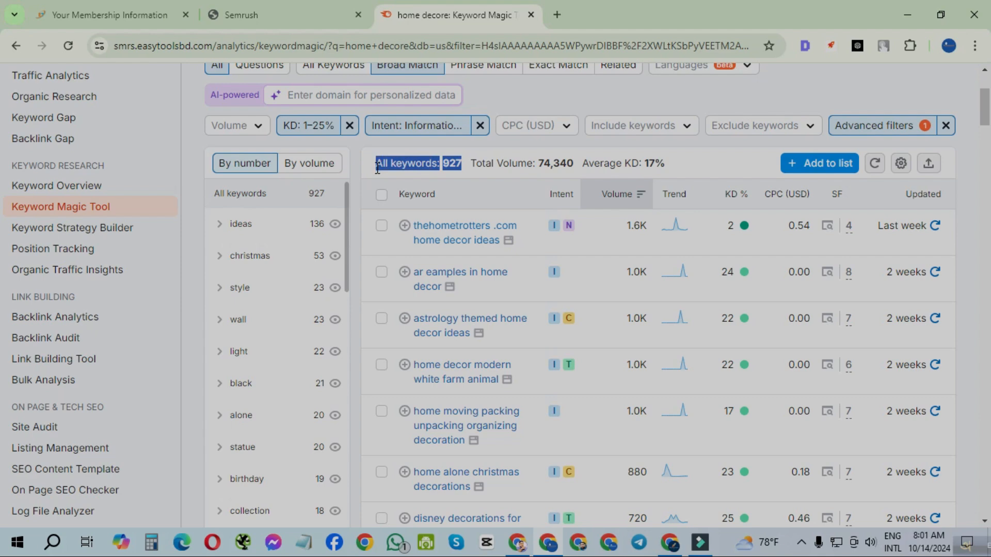
scroll(511, 407, "down", 5)
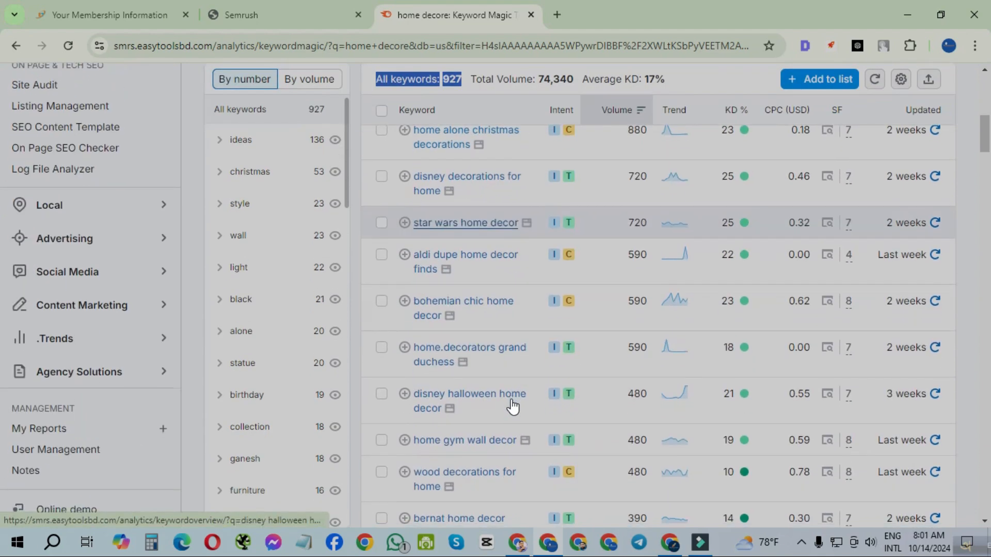
scroll(513, 407, "down", 10)
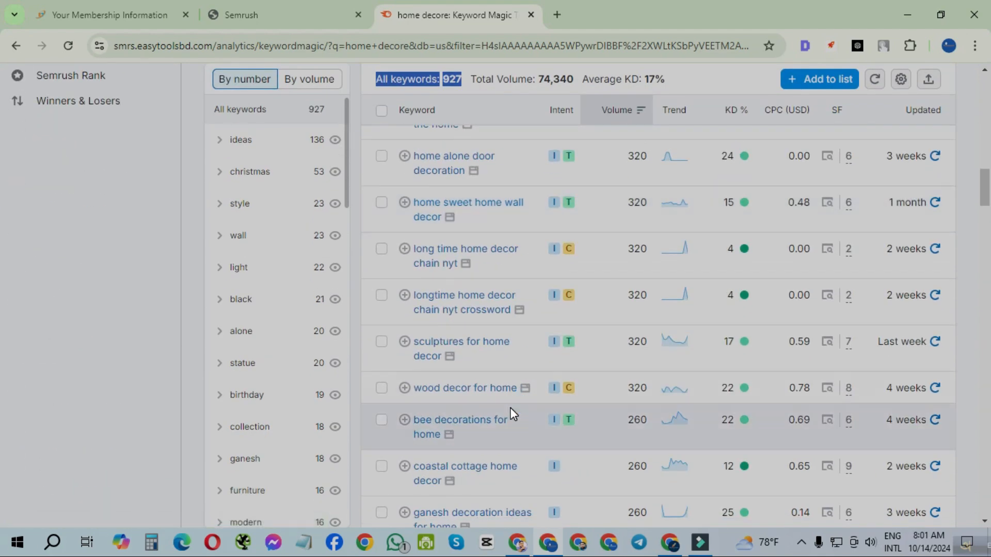
scroll(511, 412, "down", 5)
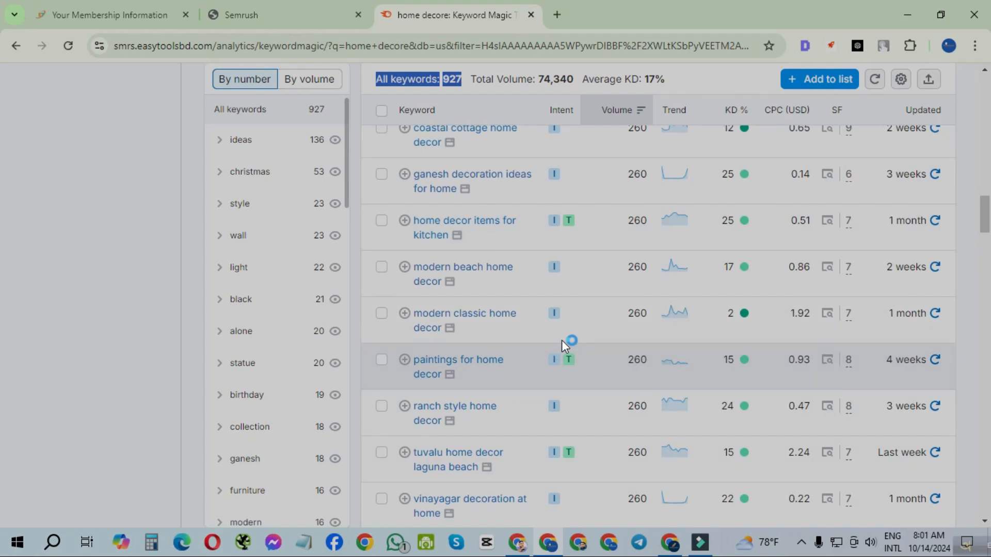
scroll(522, 418, "up", 15)
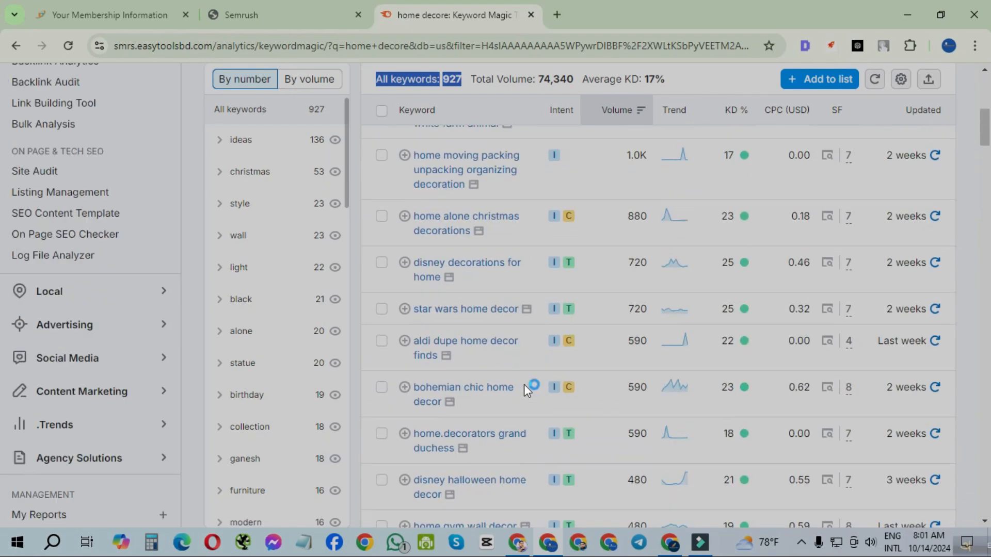
scroll(525, 384, "up", 8)
scroll(525, 383, "down", 3)
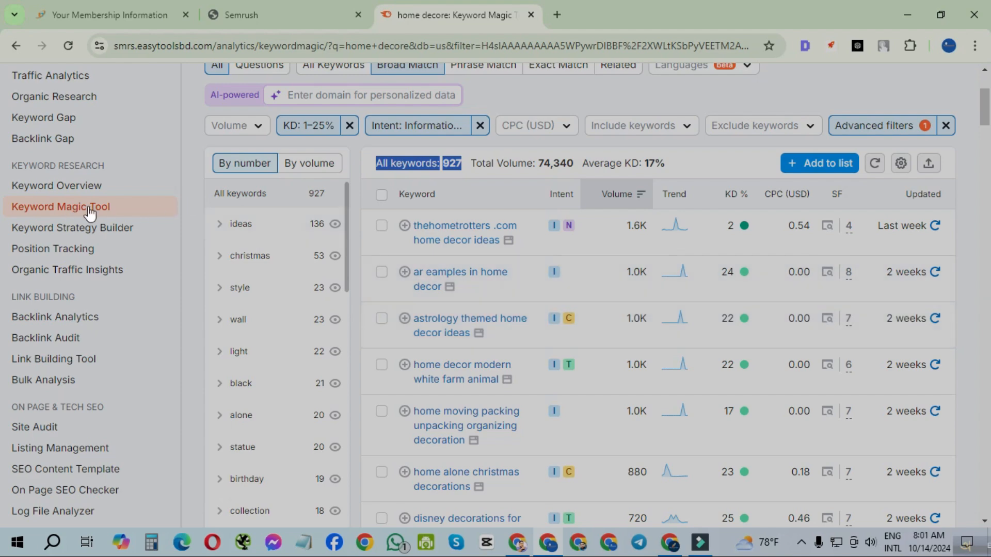
scroll(330, 313, "up", 3)
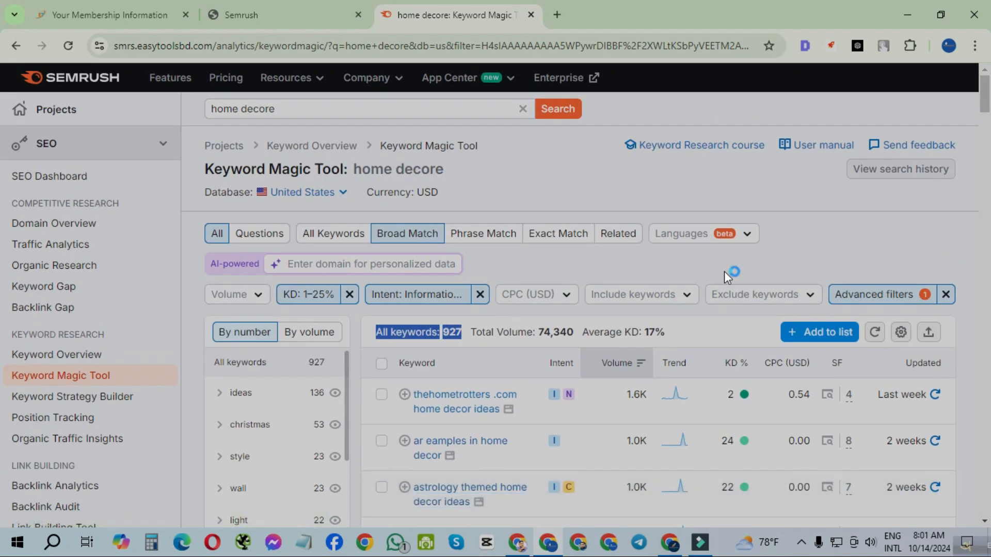
Recheck the United States database, intent, CPC and advanced filter settings, reapplying the minimum word count of 4.
left_click(312, 193)
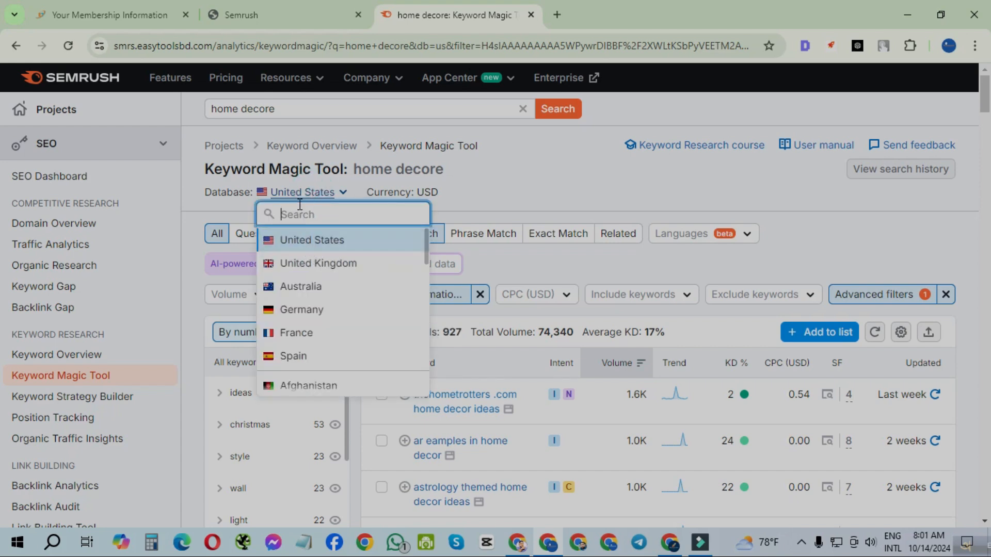
left_click(305, 242)
left_click_drag(281, 109, 200, 116)
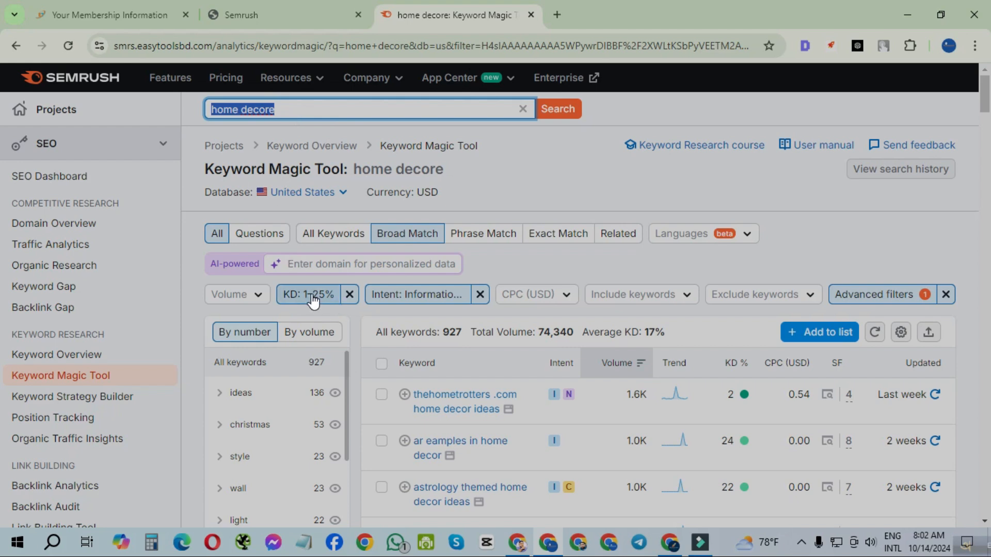
left_click(420, 298)
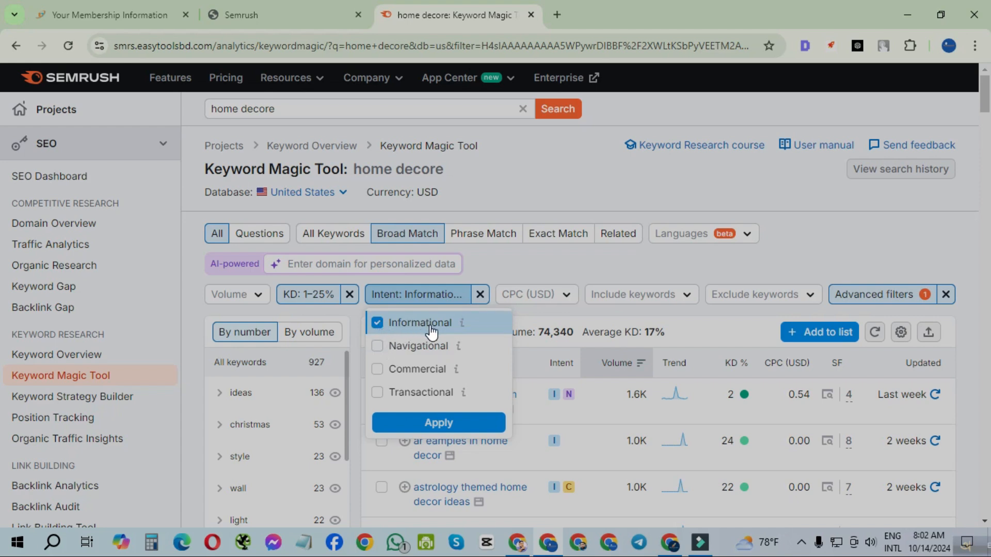
left_click(506, 261)
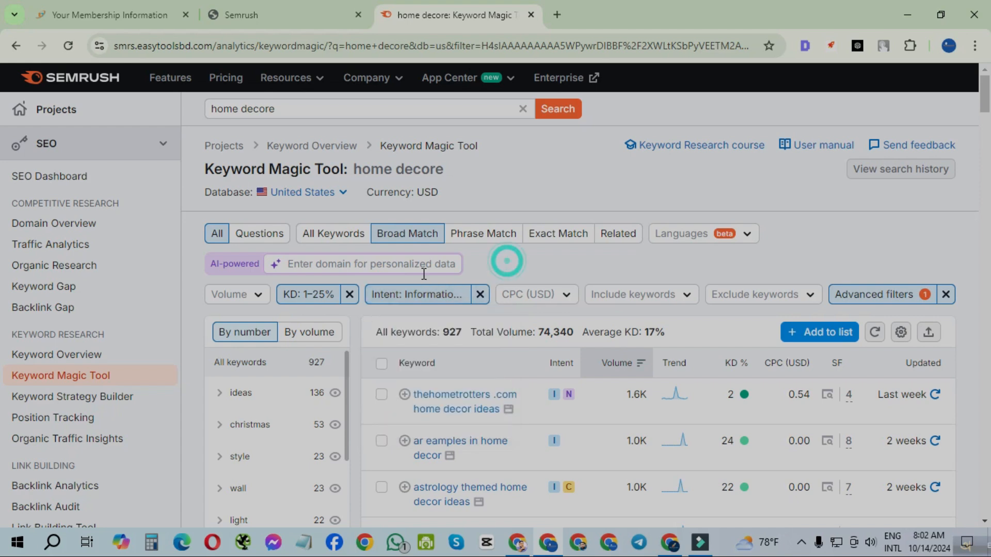
left_click(536, 302)
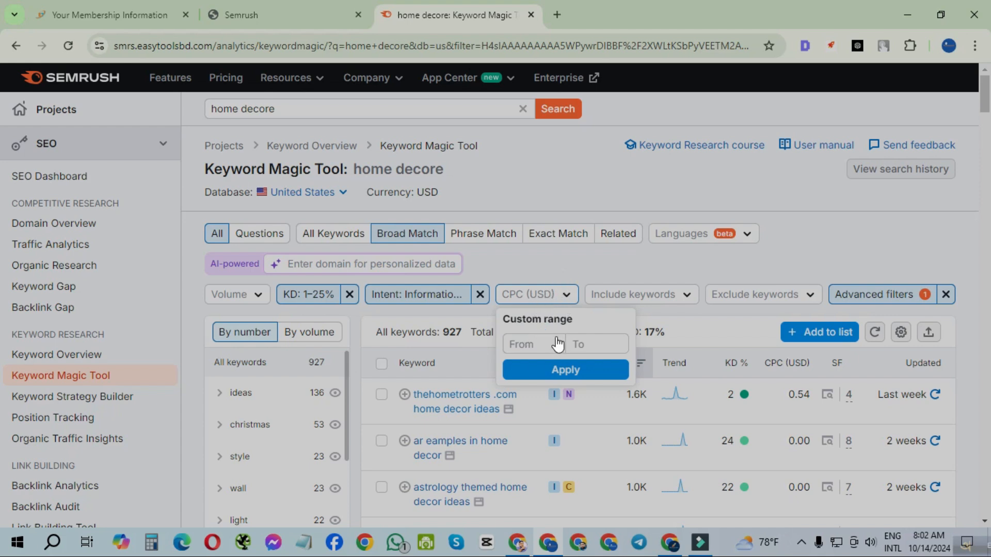
left_click(531, 251)
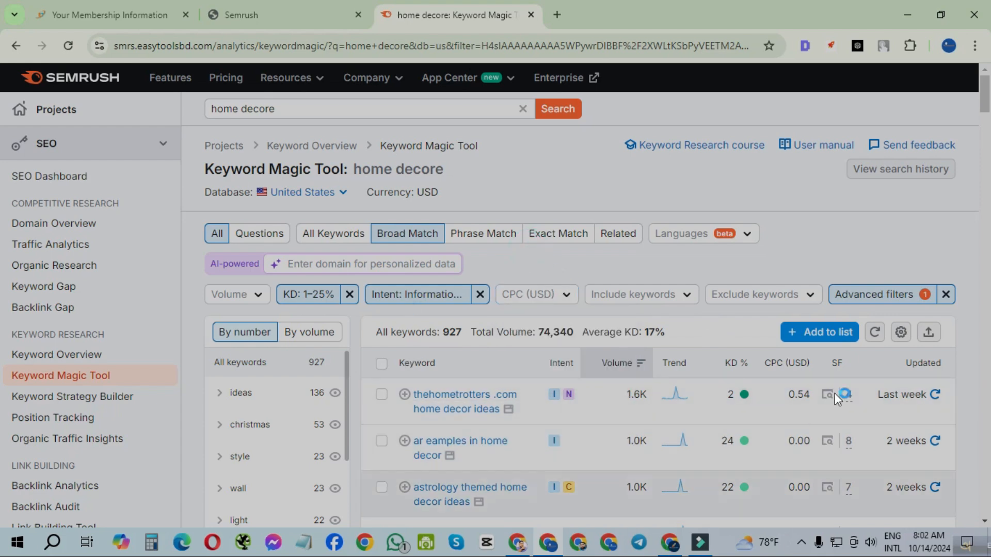
left_click(877, 297)
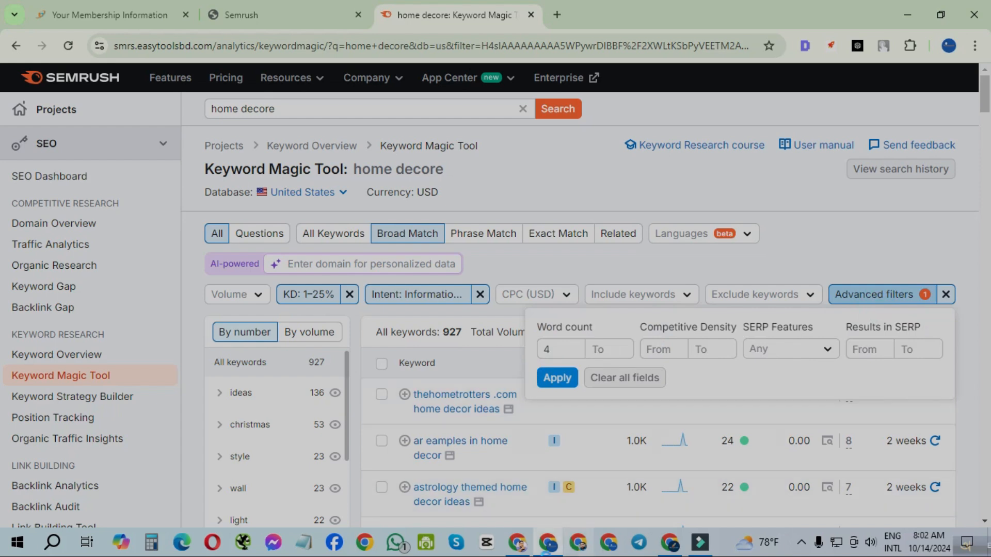
left_click(556, 379)
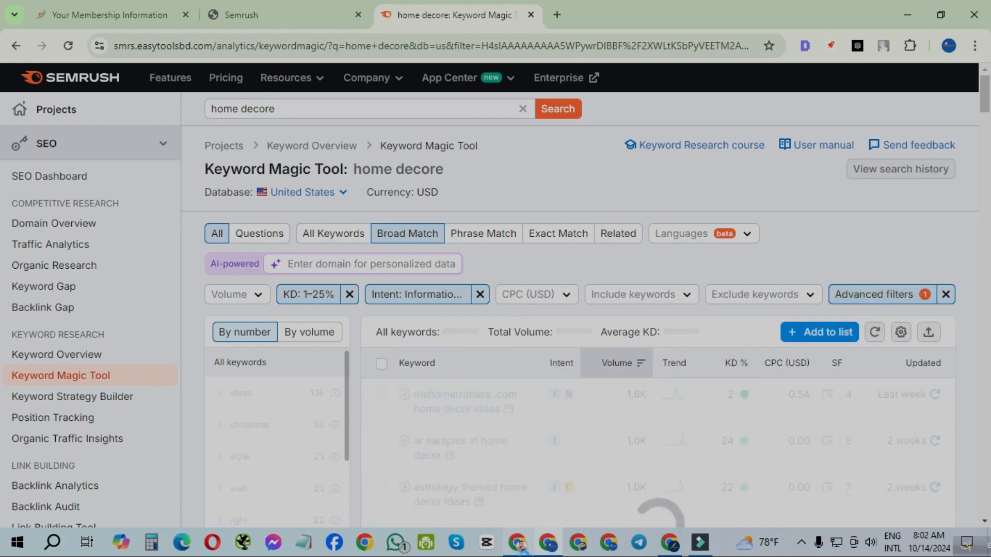
Export all the filtered keywords as an XLSX file.
scroll(755, 292, "down", 3)
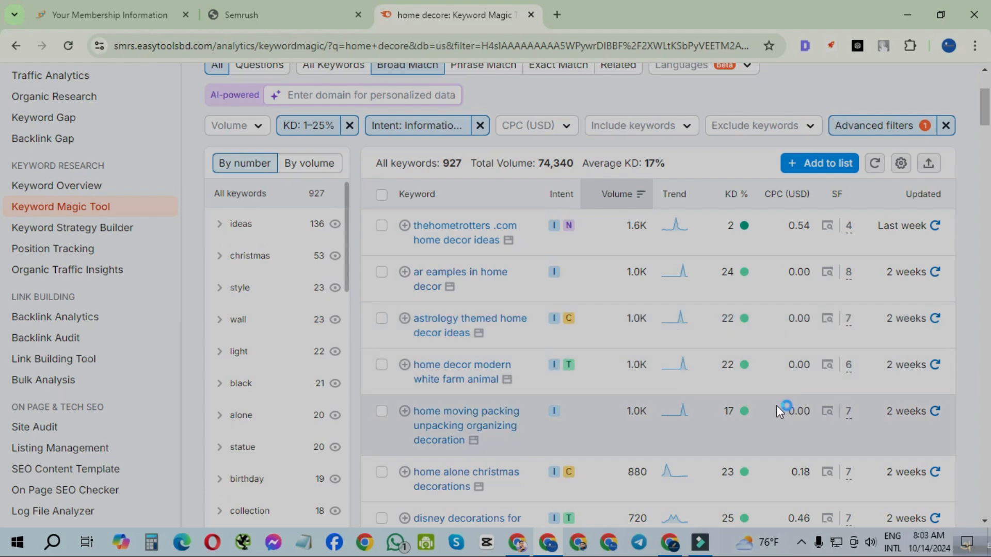
scroll(676, 383, "up", 3)
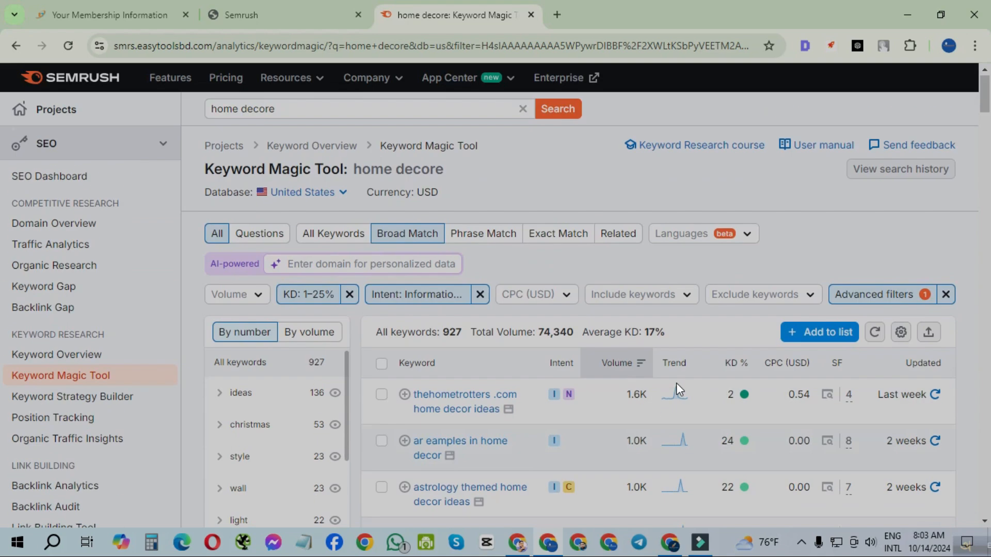
scroll(699, 381, "down", 3)
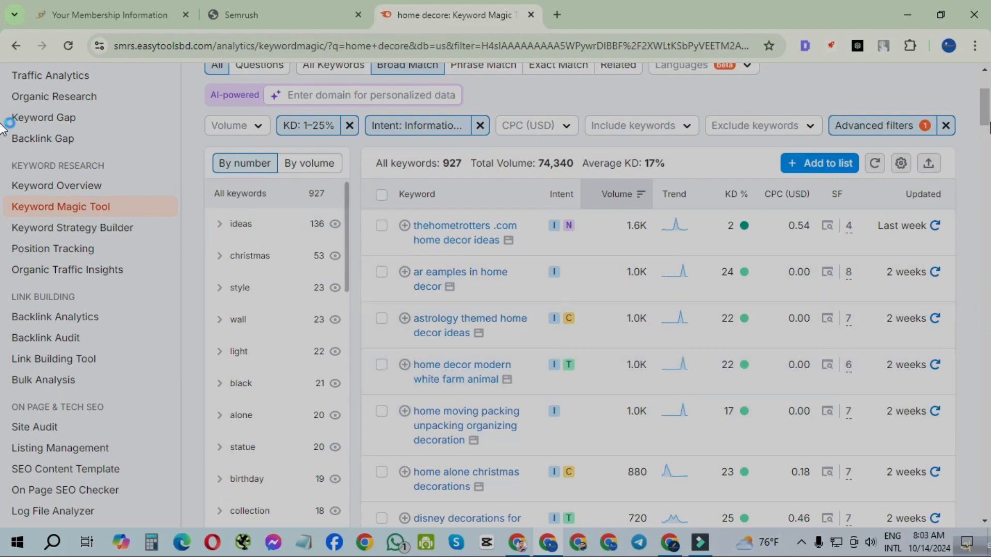
left_click(928, 171)
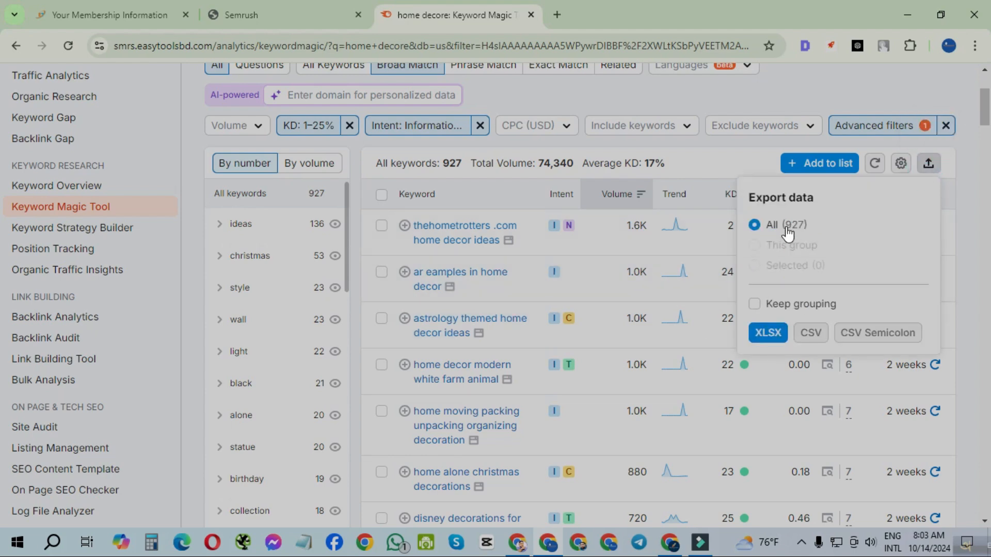
left_click(769, 339)
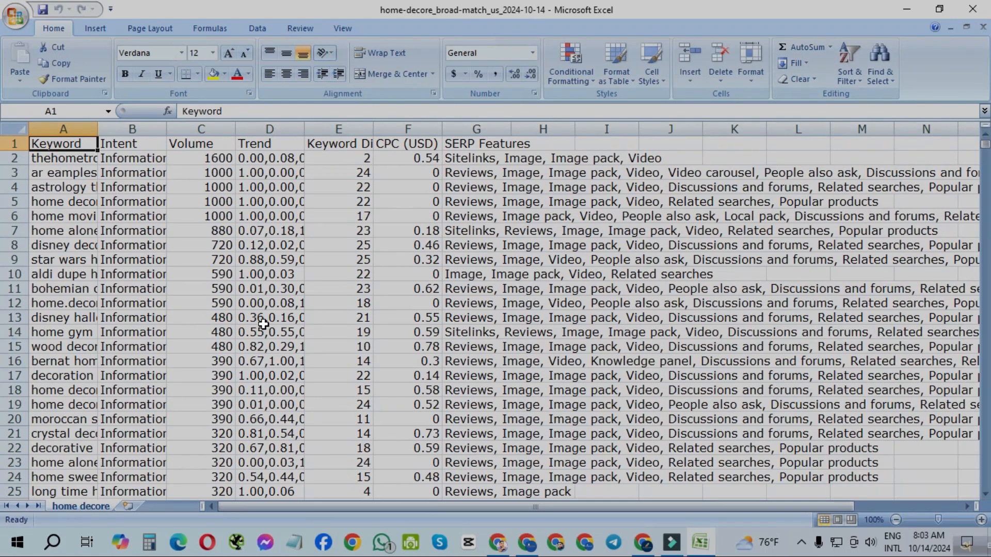
In Excel, delete the Intent column from the exported home-decore_broad-match_us_2024-10-14 workbook.
left_click(363, 243)
left_click(126, 127)
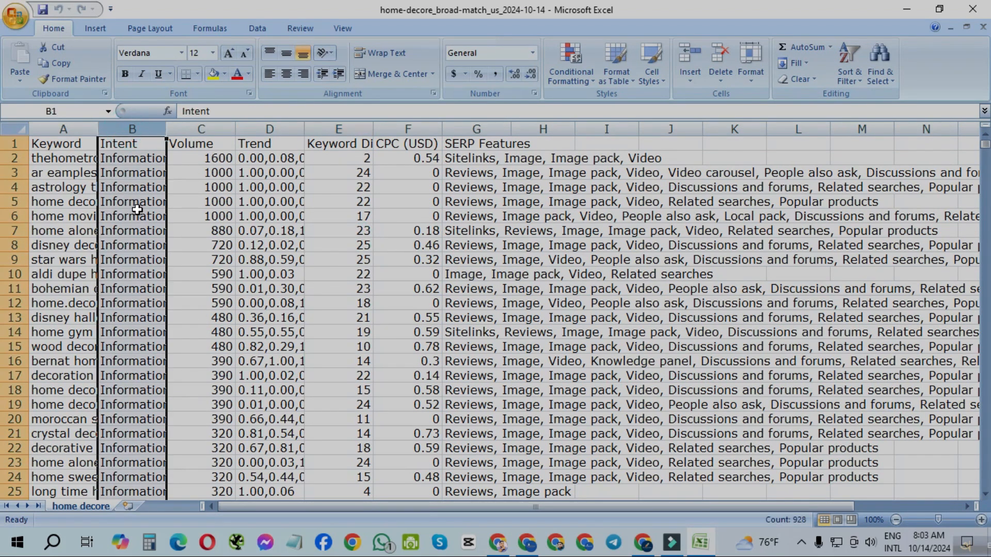
right_click(131, 126)
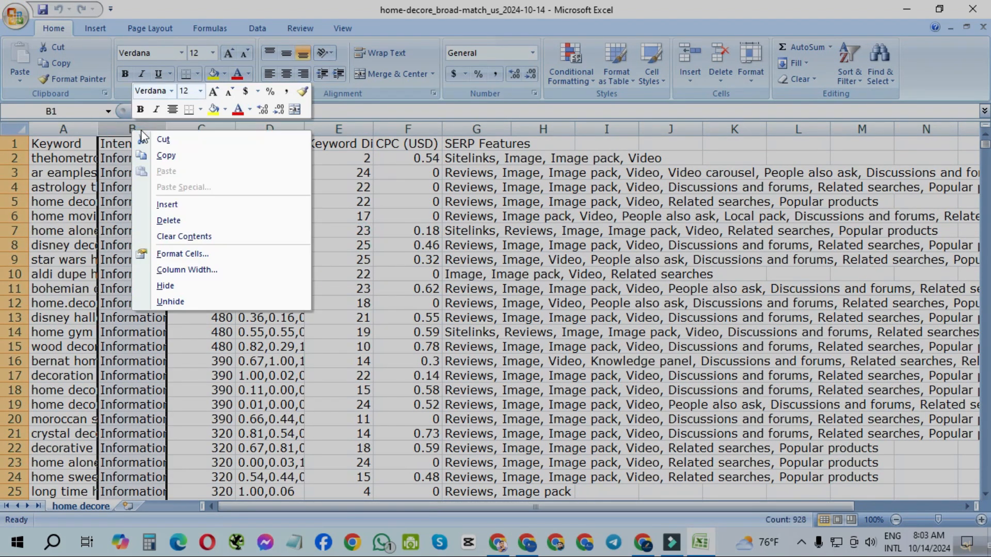
left_click(168, 220)
left_click(382, 274)
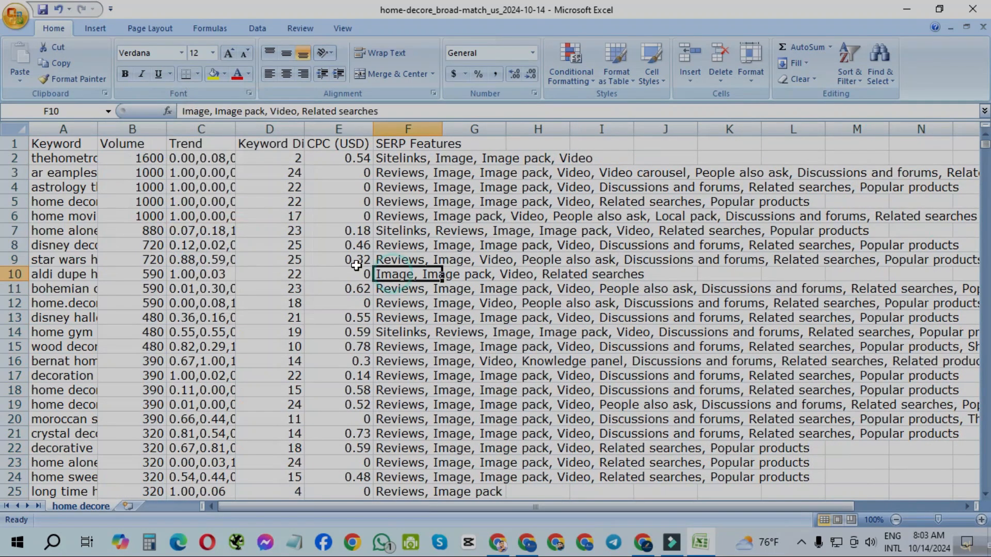
Delete the Trend column from the exported keyword worksheet.
left_click(65, 129)
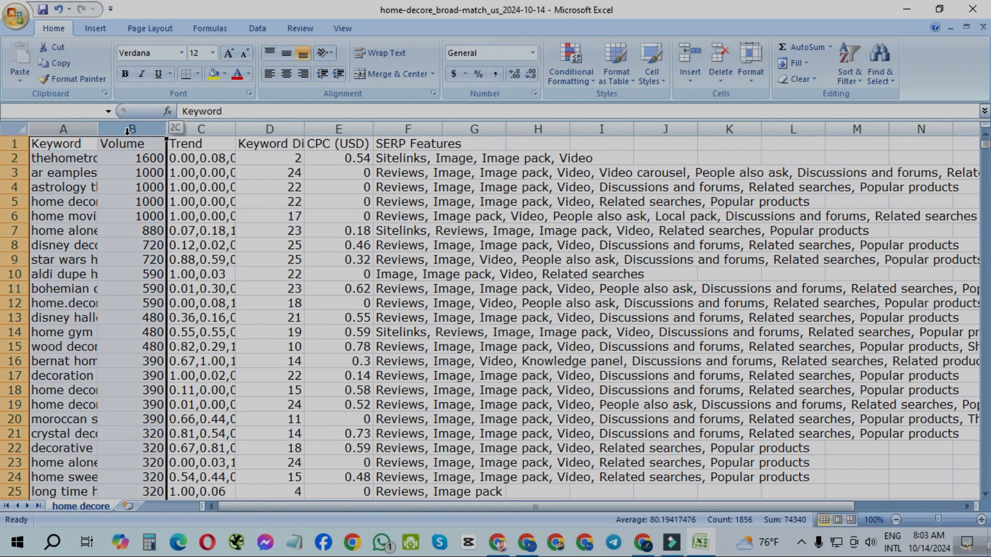
left_click(201, 129)
right_click(203, 130)
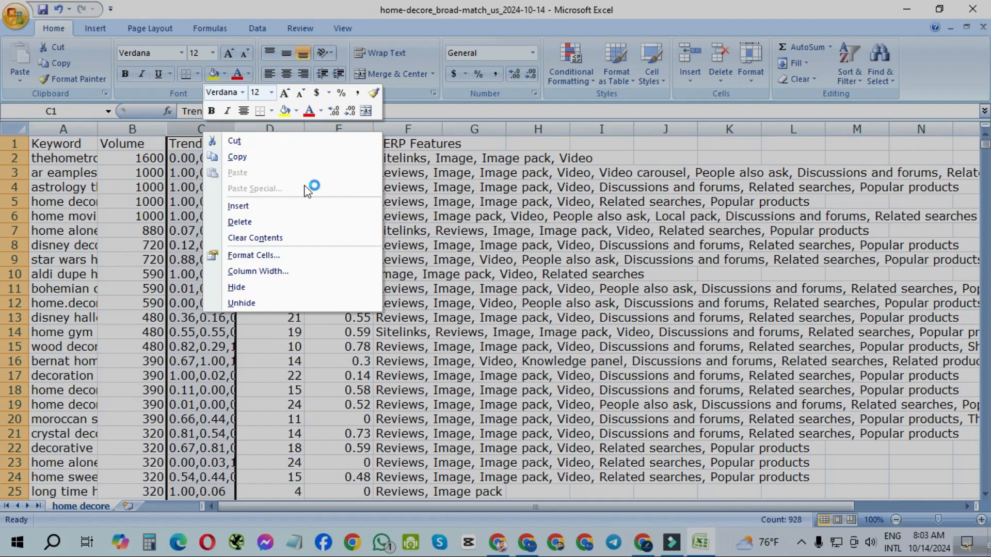
left_click(258, 222)
left_click(531, 274)
Copy the Keyword, Volume, Keyword Difficulty and CPC (USD) columns, leaving out SERP Features.
left_click_drag(63, 129, 109, 125)
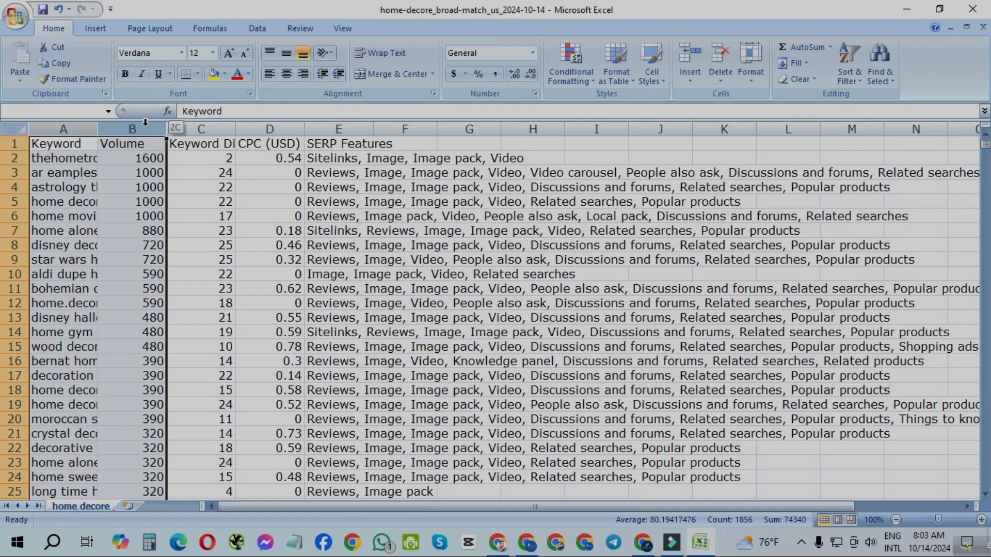
left_click_drag(146, 123, 252, 164)
right_click(236, 196)
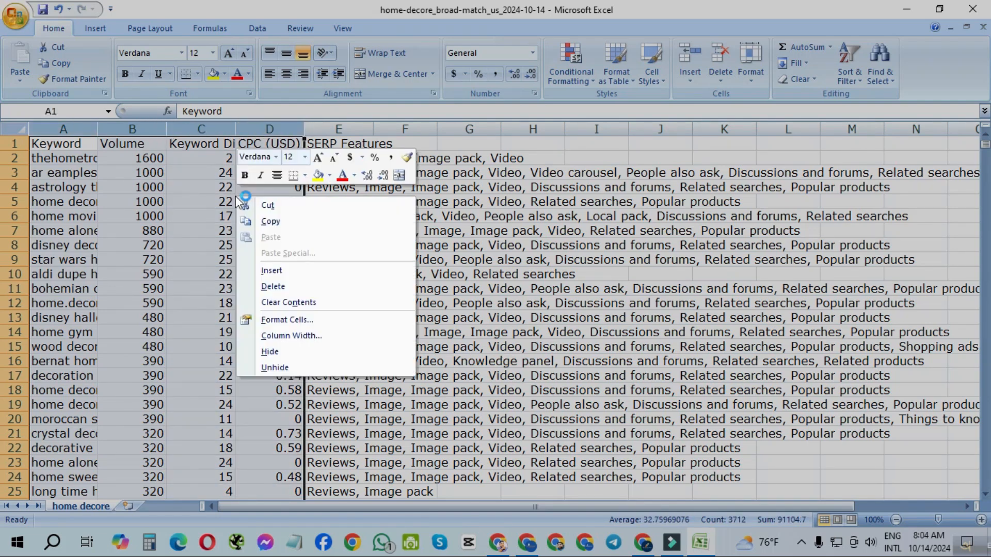
left_click(270, 222)
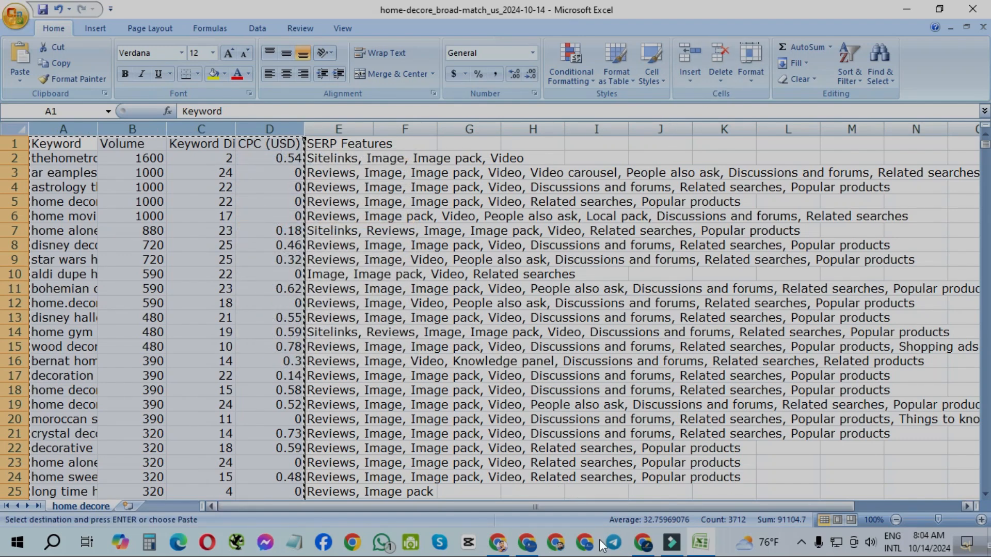
Switch to Chrome and create a blank Google Sheets spreadsheet in a new tab, closing the pre-built tables suggestions.
left_click(534, 549)
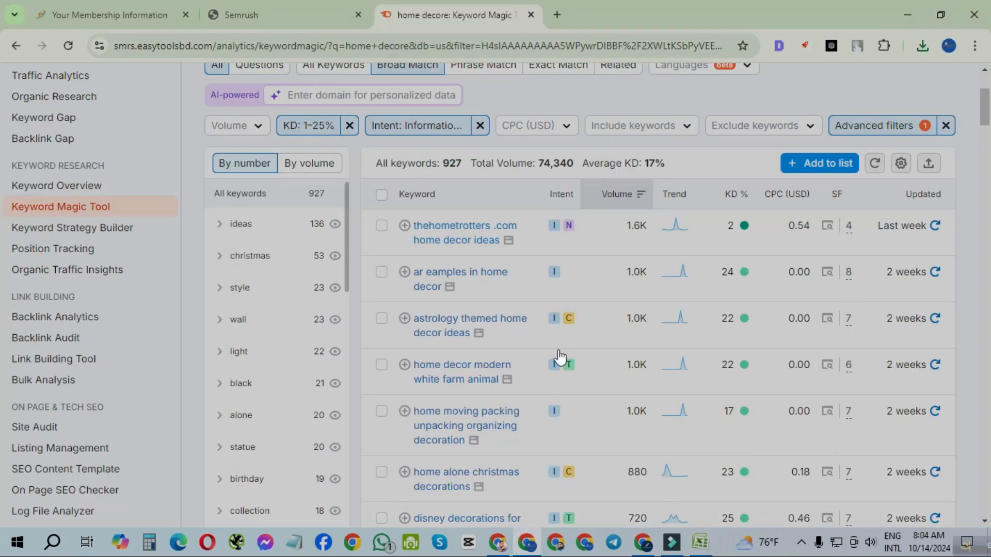
left_click(558, 14)
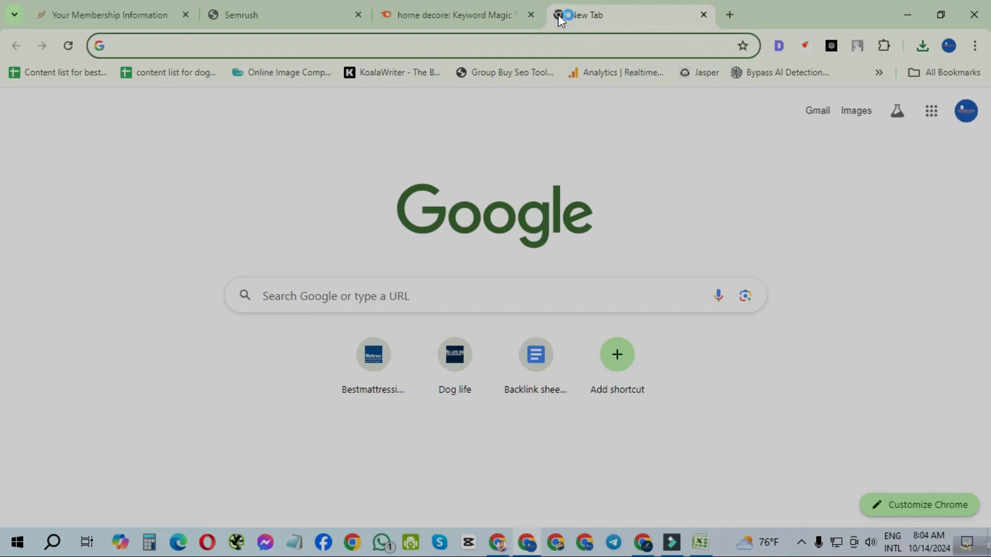
left_click(931, 111)
scroll(870, 365, "down", 7)
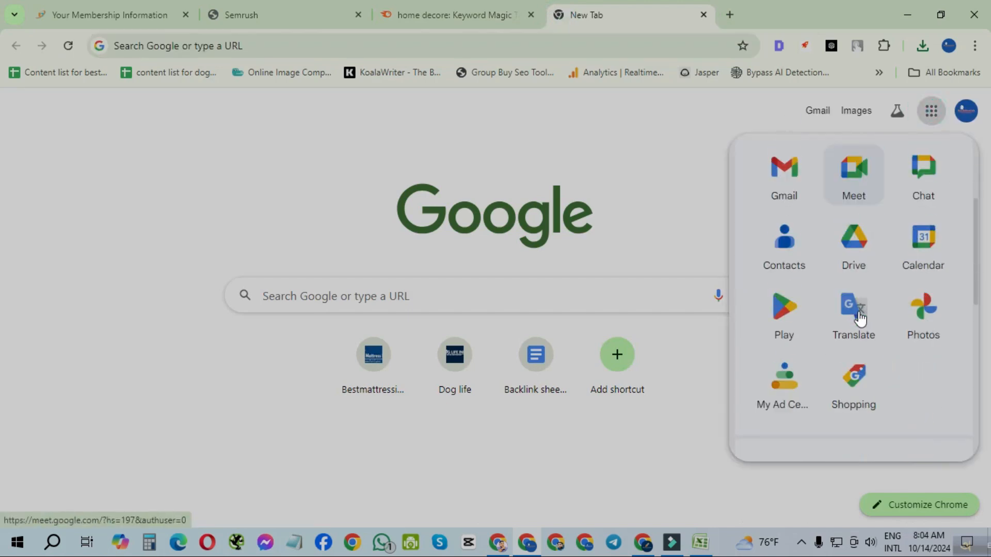
left_click(926, 306)
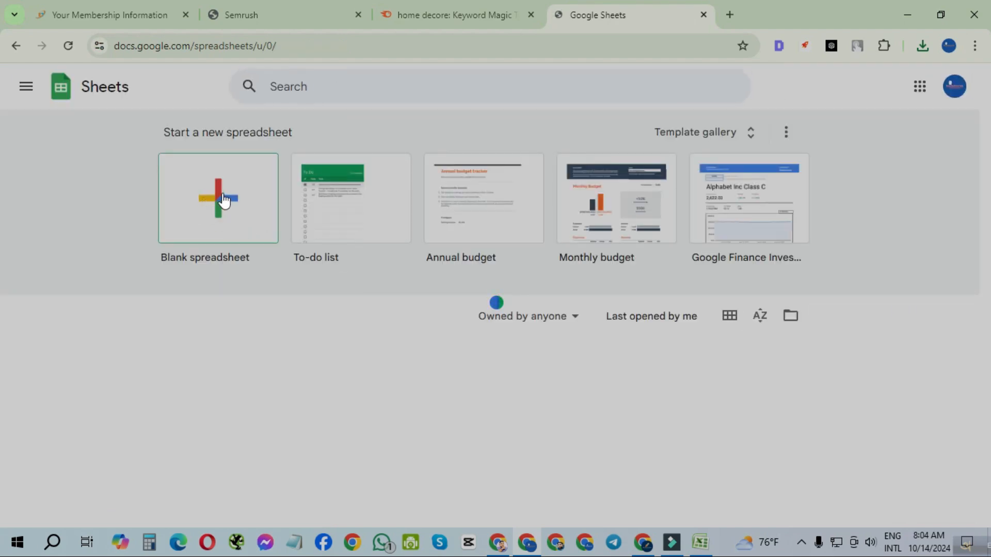
left_click(222, 193)
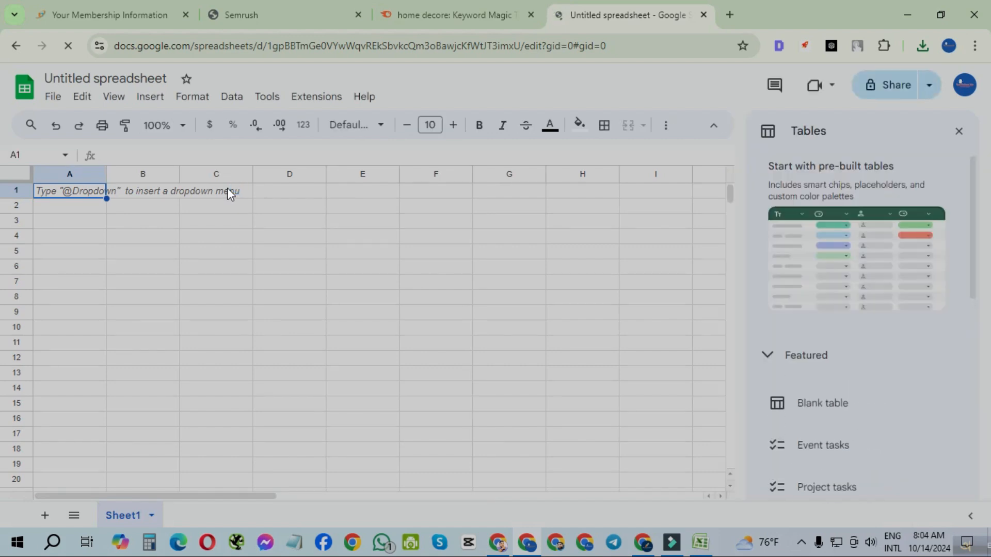
left_click(958, 131)
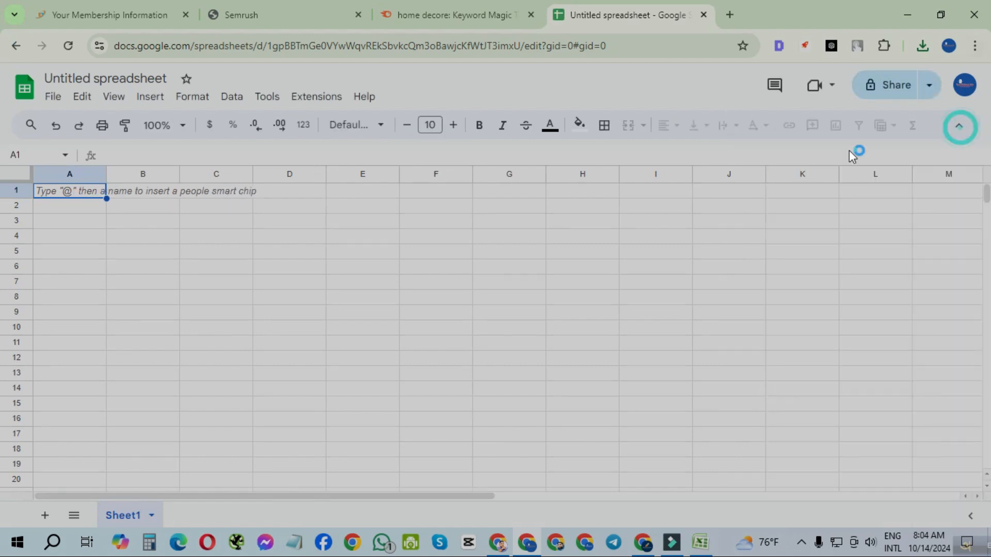
Paste the copied keyword data into the blank sheet starting at cell B2.
left_click(153, 212)
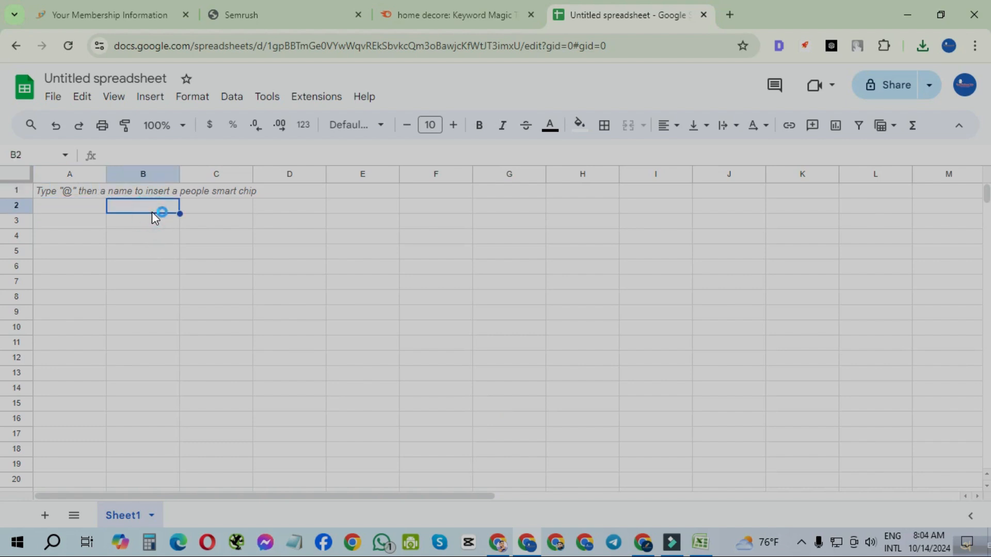
key("ctrl+v")
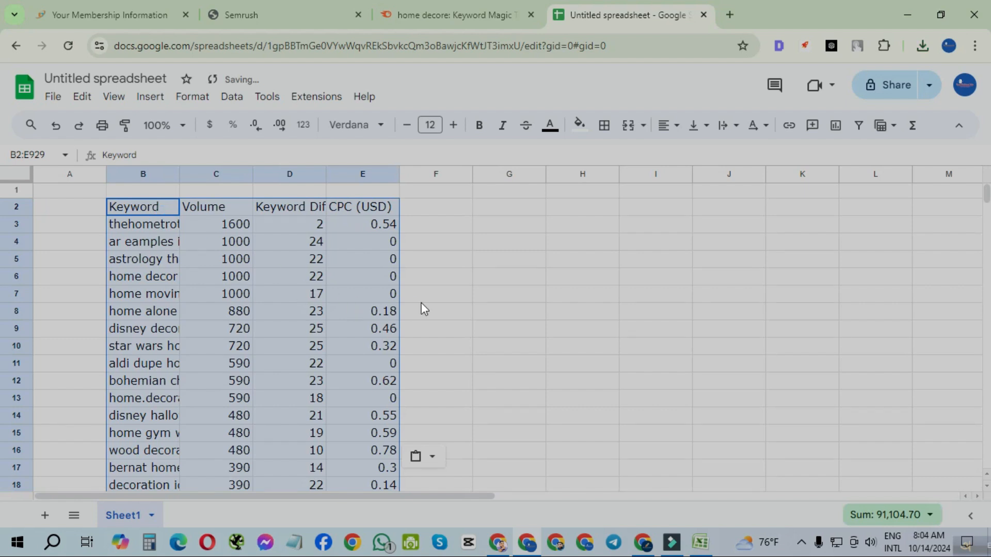
left_click(627, 295)
Enter the header Seed Keyword in cell A2 and the seed term Home Decore in cell A8.
left_click(63, 206)
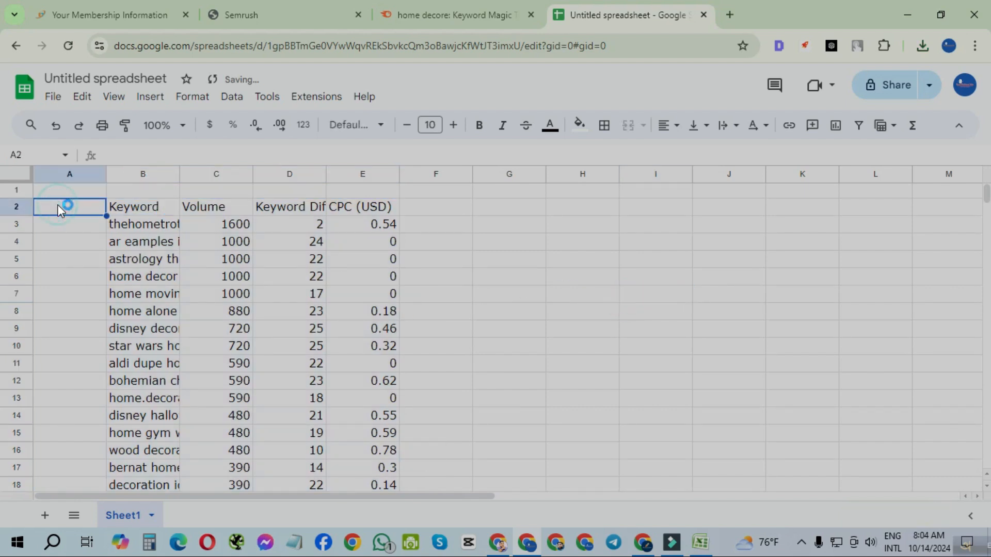
type("Seed Keyword")
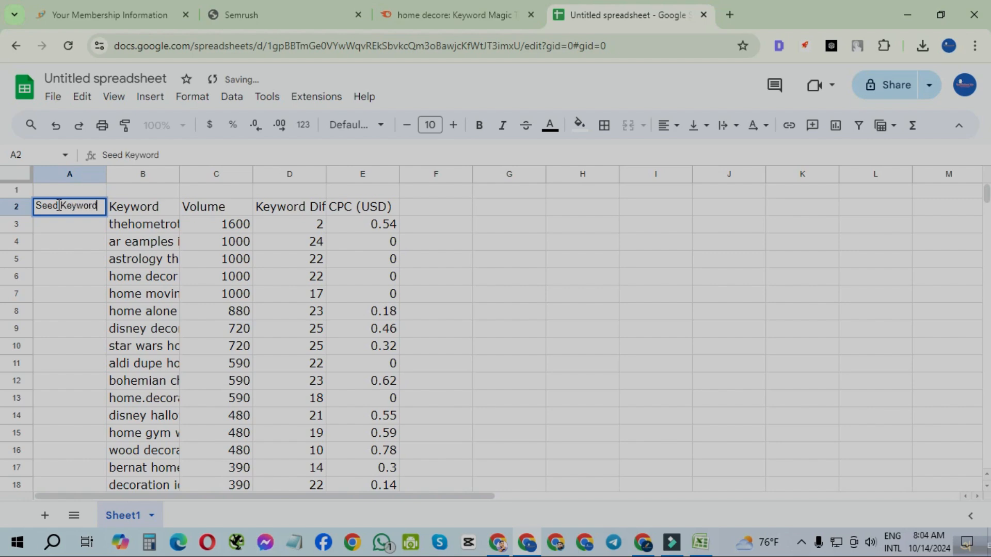
left_click(68, 312)
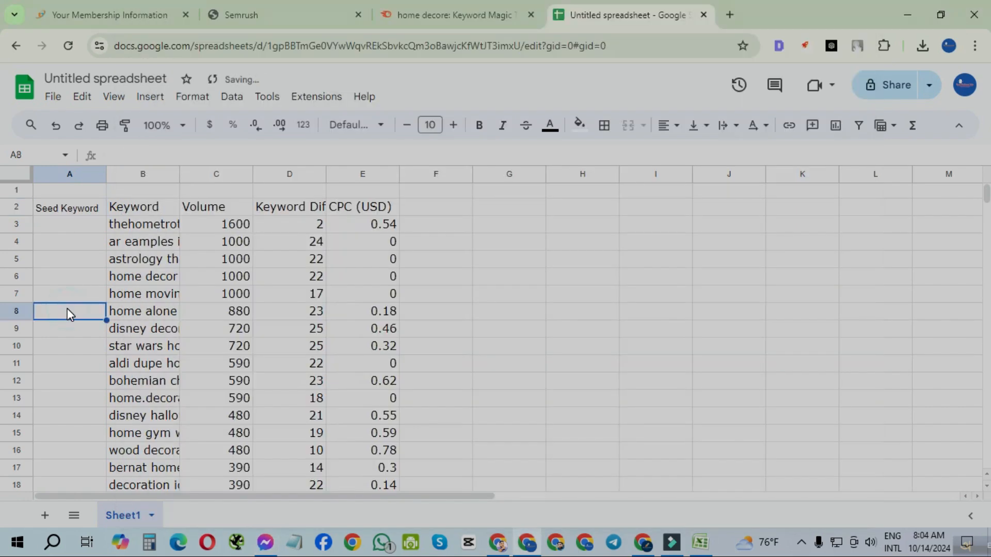
type("Ho")
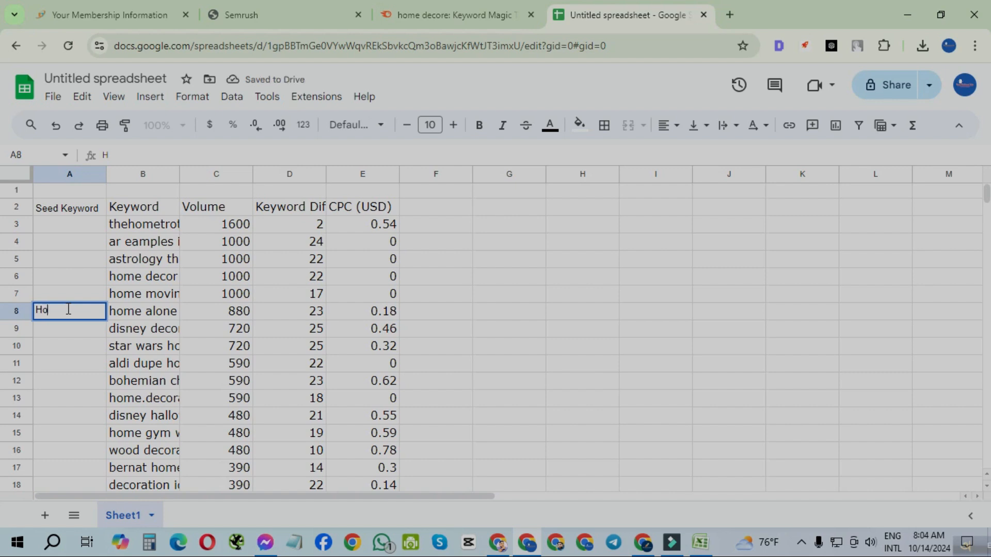
type("me Decore")
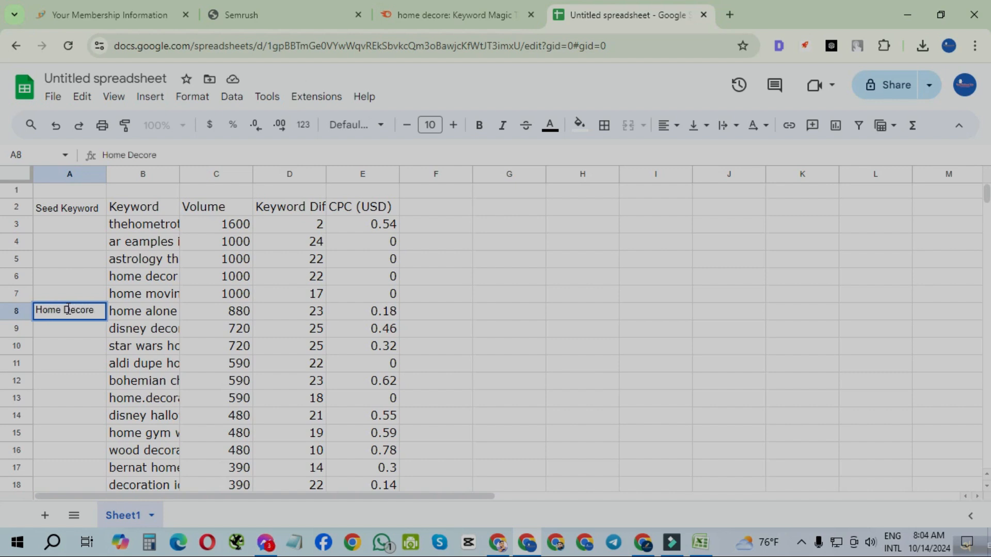
left_click(394, 331)
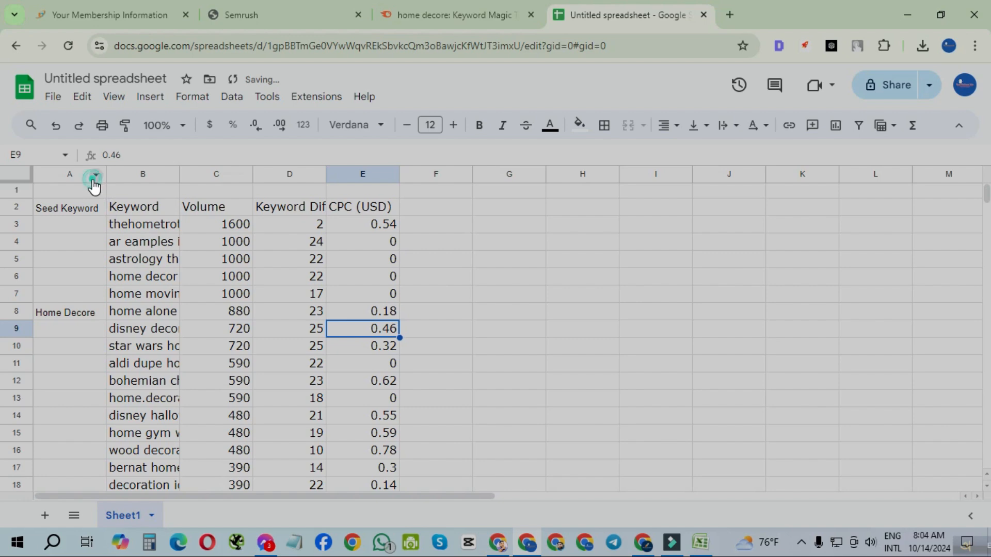
Widen columns A to E evenly so the headers fit, and make columns C to E slightly narrower than A and B.
left_click_drag(64, 175, 501, 176)
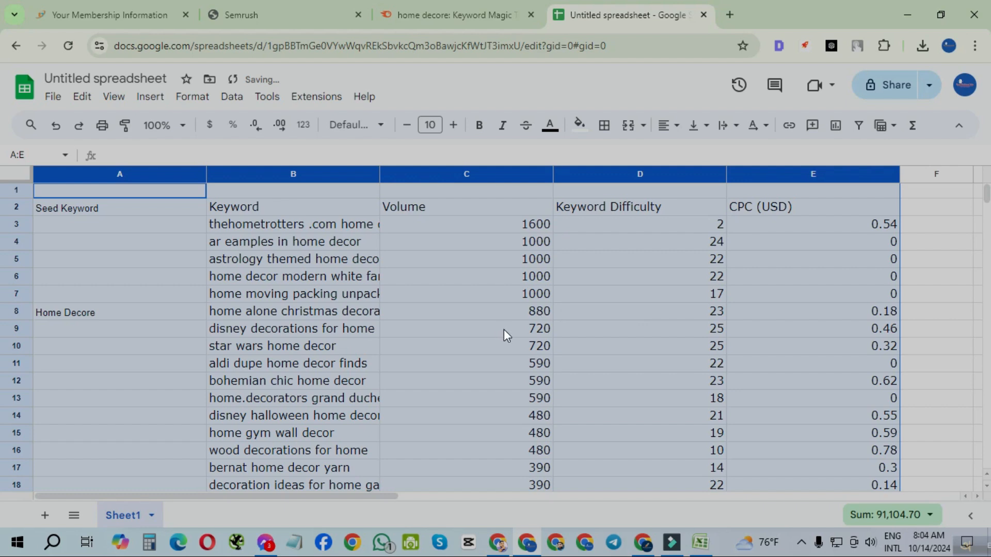
left_click(763, 299)
left_click_drag(791, 174, 464, 174)
left_click_drag(896, 174, 858, 175)
left_click(869, 221)
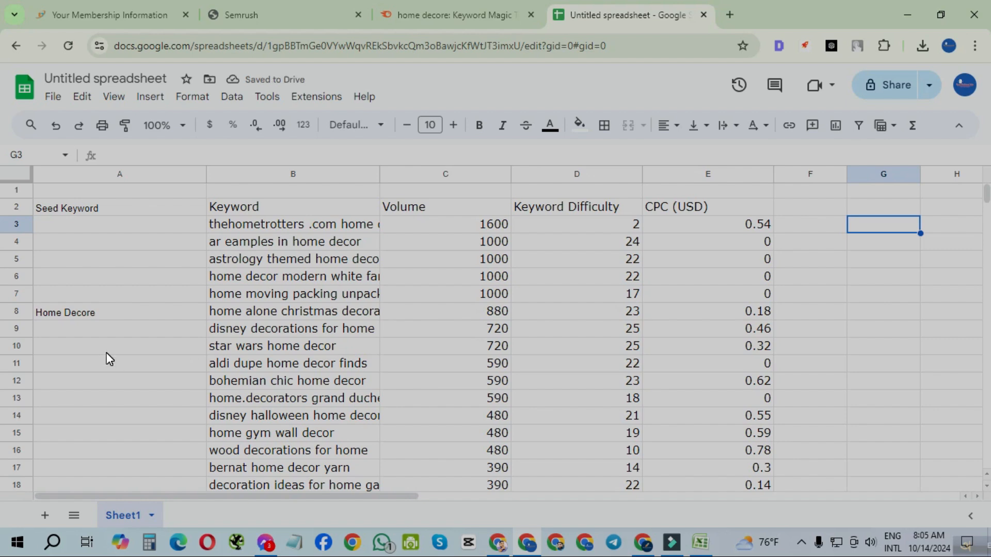
Center the header text across row 2 horizontally.
left_click(110, 316)
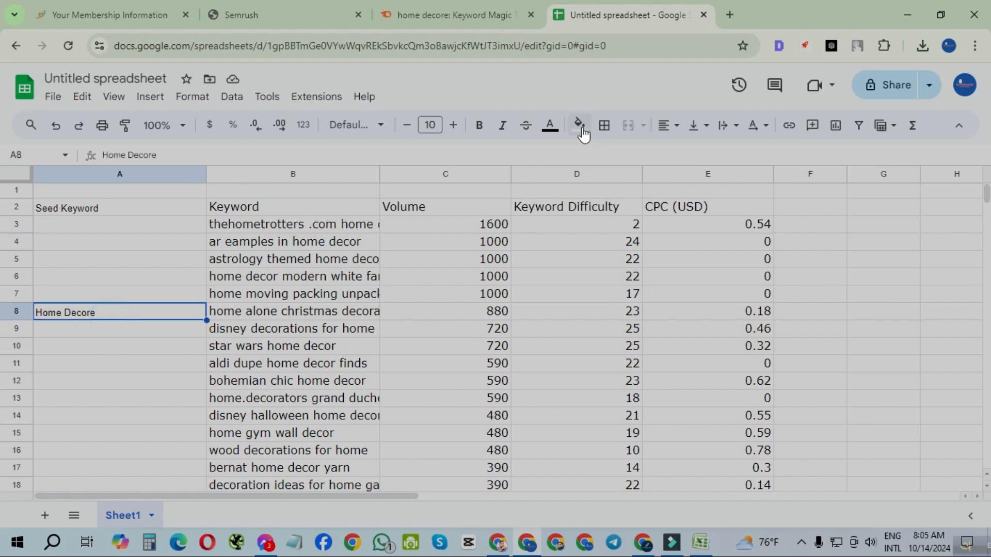
left_click(471, 326)
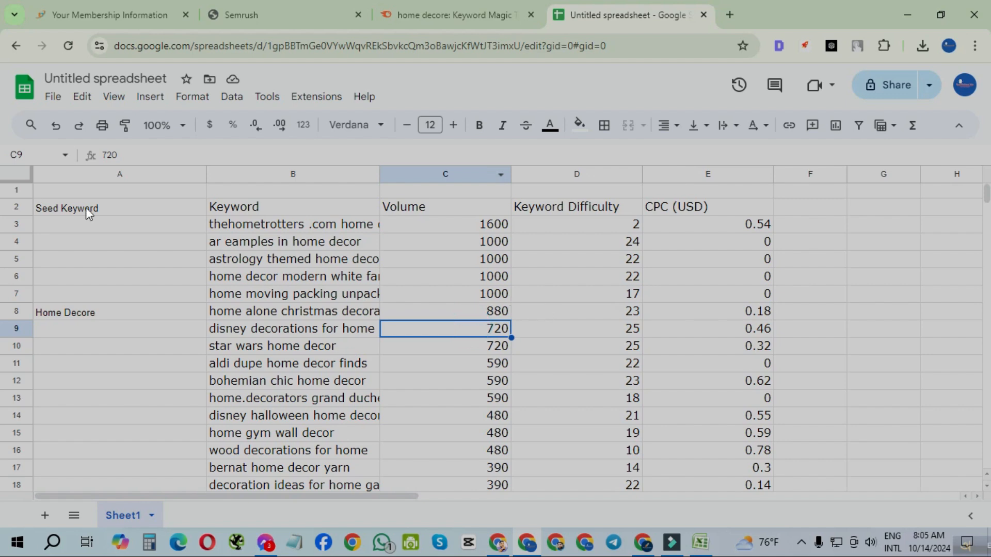
left_click(12, 206)
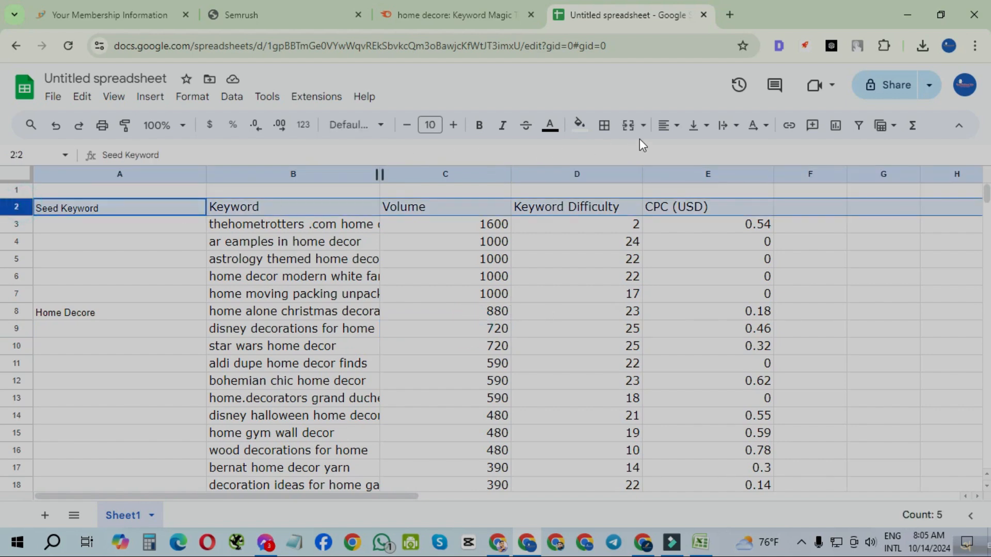
left_click(667, 126)
left_click(688, 152)
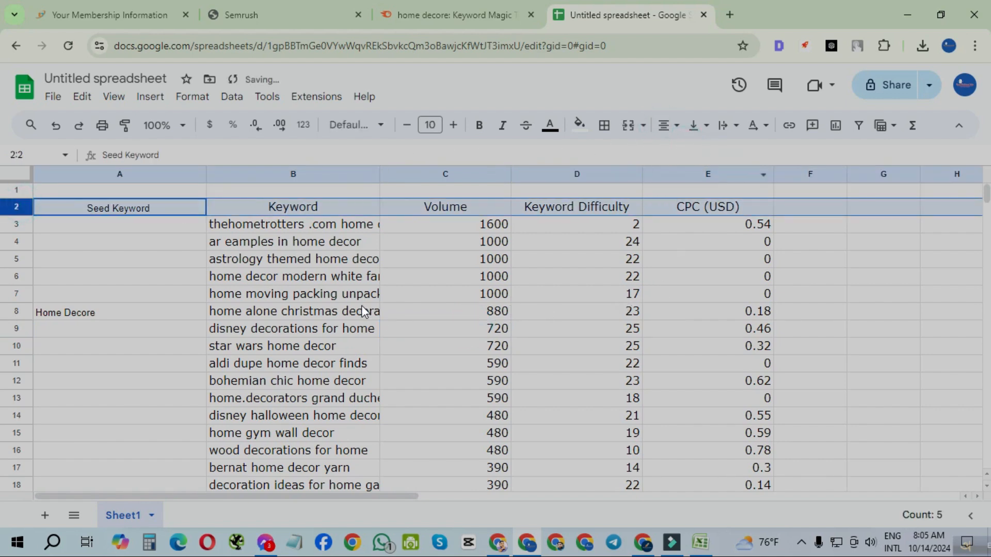
Center the values in the Volume, Keyword Difficulty and CPC (USD) columns horizontally.
left_click(754, 275)
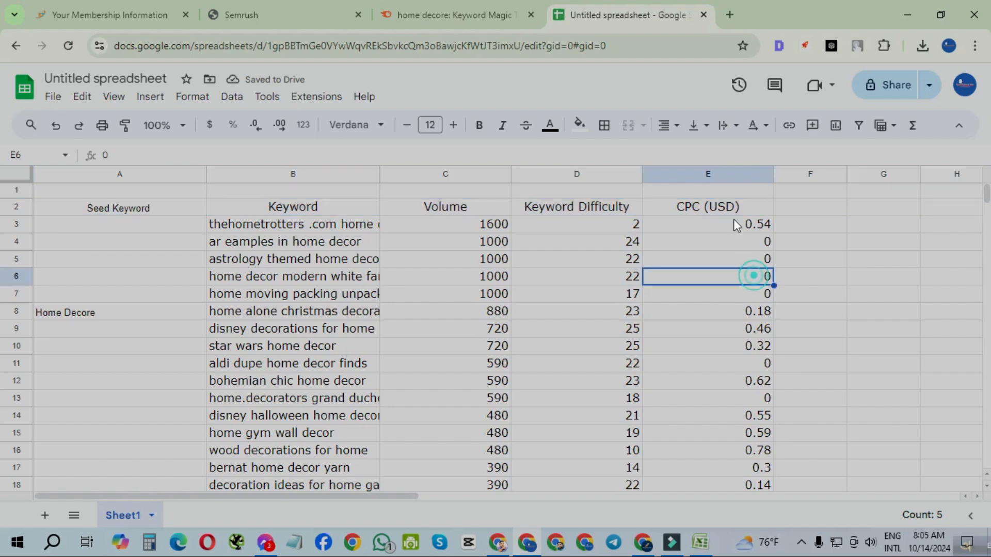
left_click_drag(712, 174, 491, 174)
left_click(666, 126)
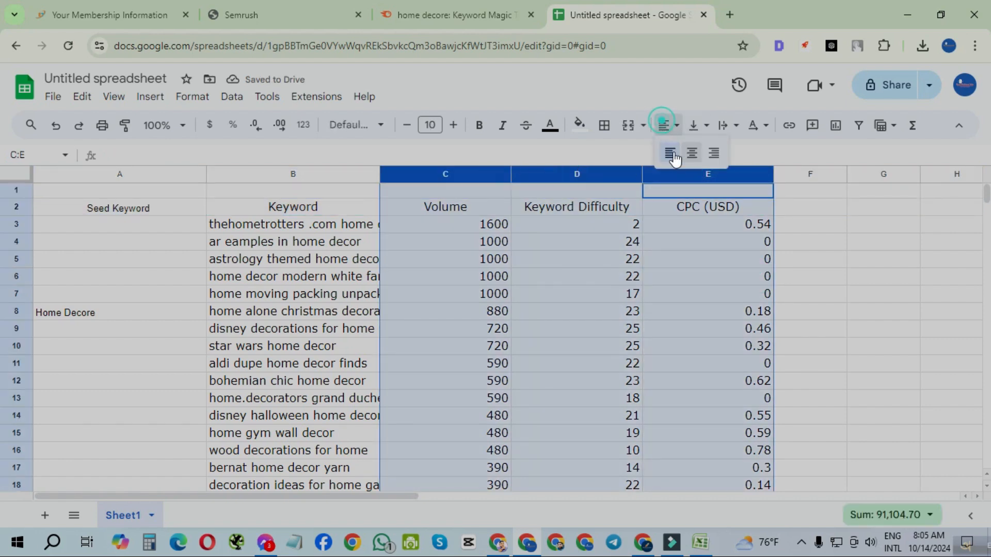
left_click(689, 151)
left_click(602, 327)
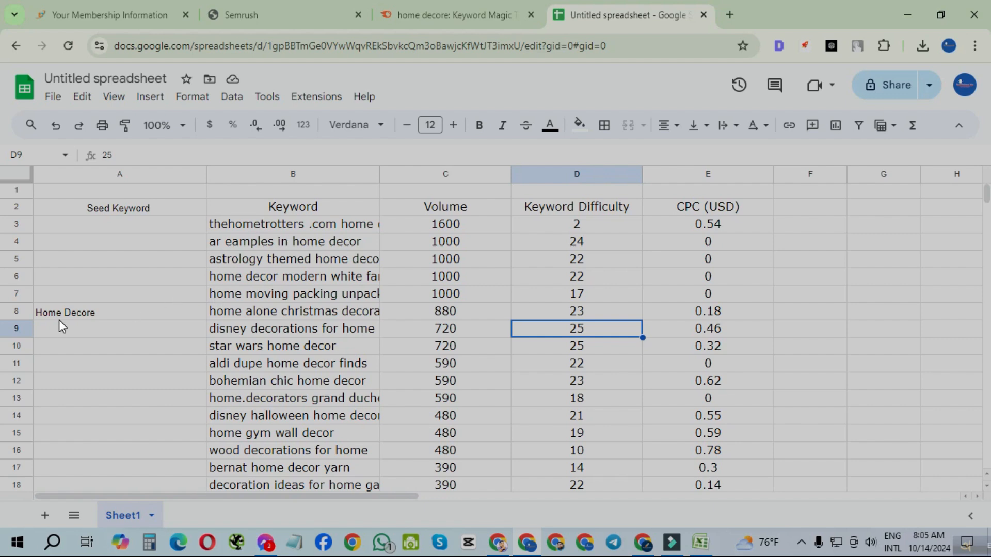
Center the Home Decore seed term in cell A8 horizontally.
left_click(98, 314)
left_click(666, 125)
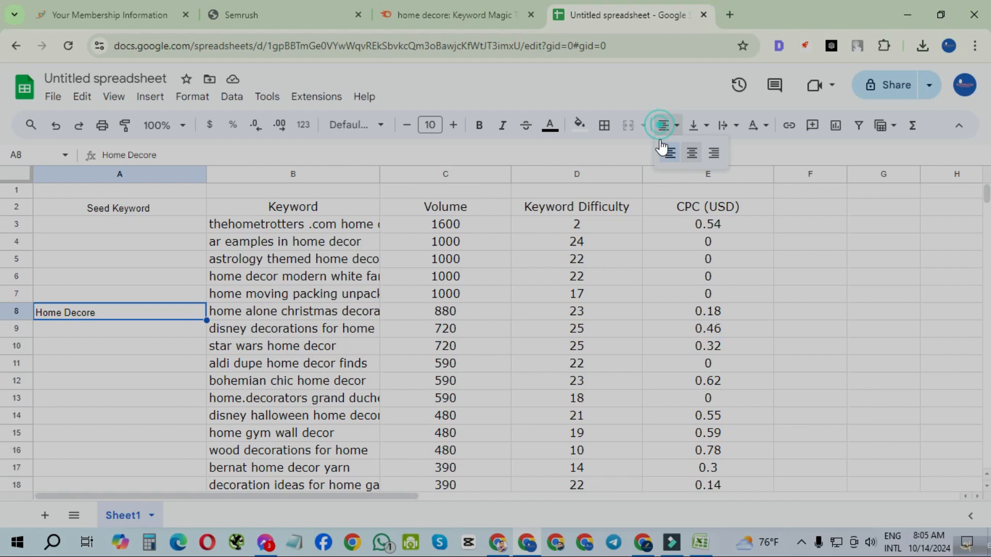
left_click(692, 153)
left_click(515, 333)
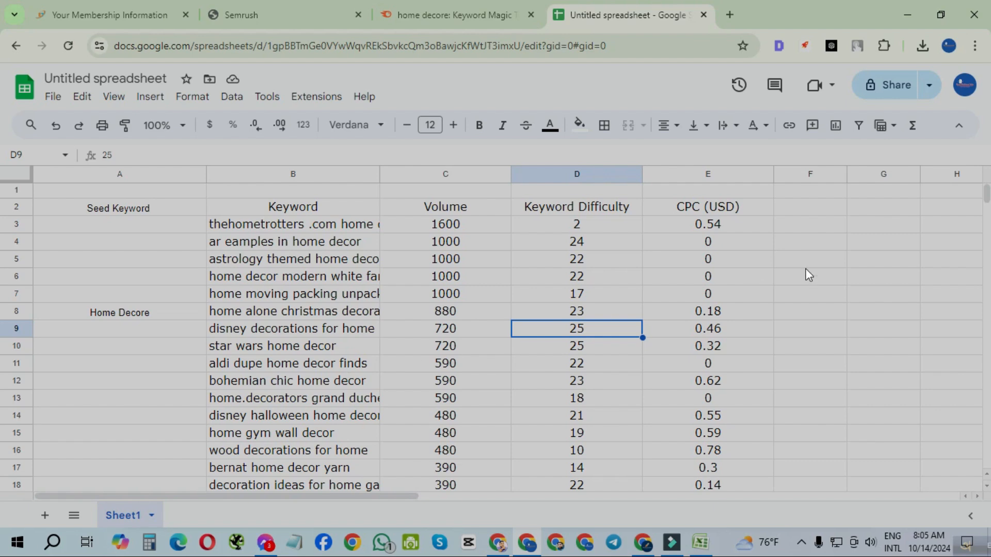
left_click(862, 266)
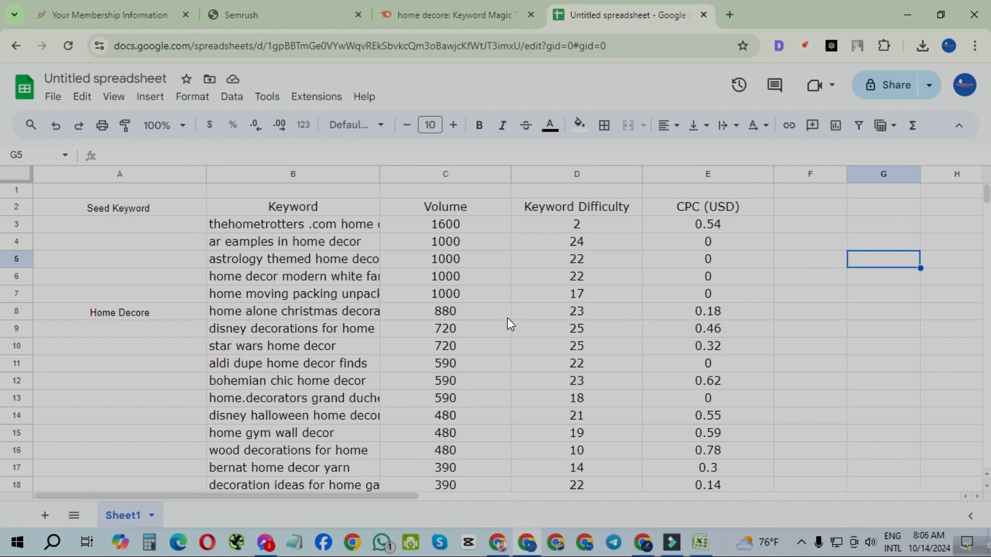
Fill the Volume, Keyword Difficulty and CPC (USD) columns with a muted teal background.
left_click(710, 175)
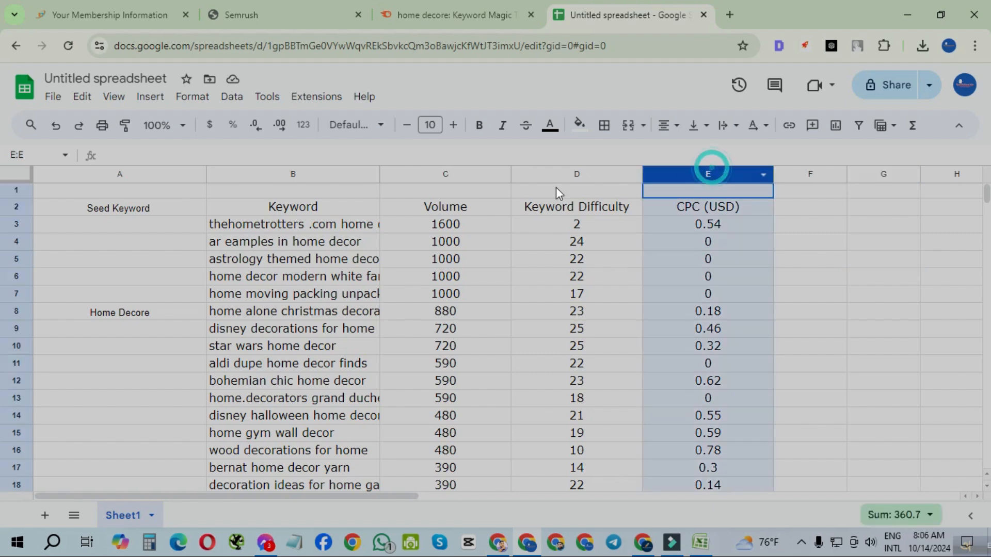
left_click(445, 178, "shift")
left_click(580, 125)
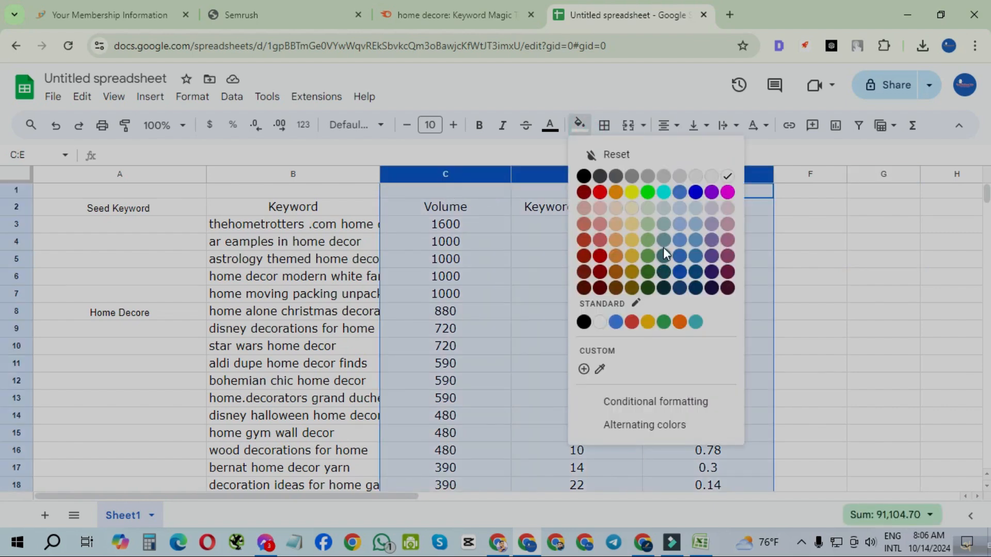
left_click(663, 240)
left_click(331, 326)
Fill the Keyword column B with a medium light green background.
left_click(311, 173)
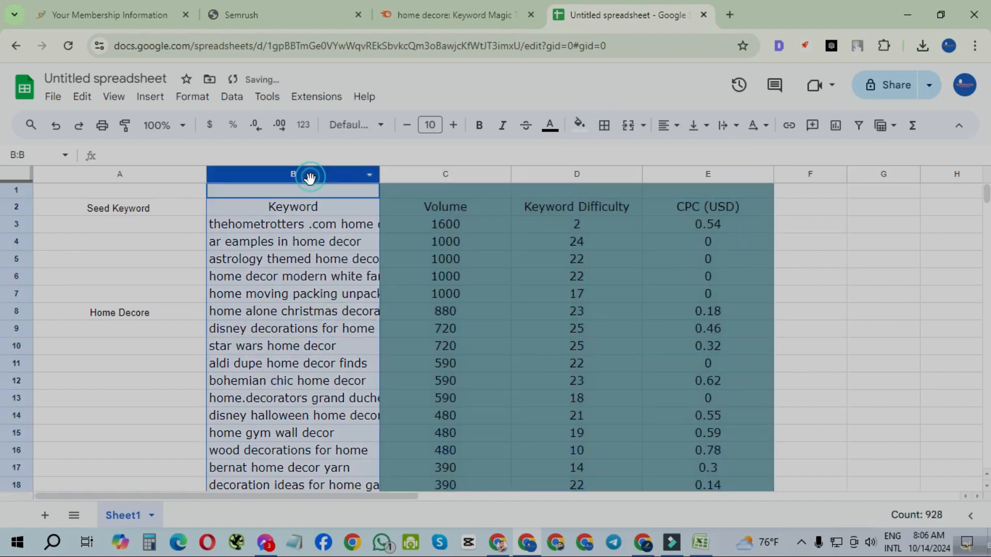
left_click(579, 125)
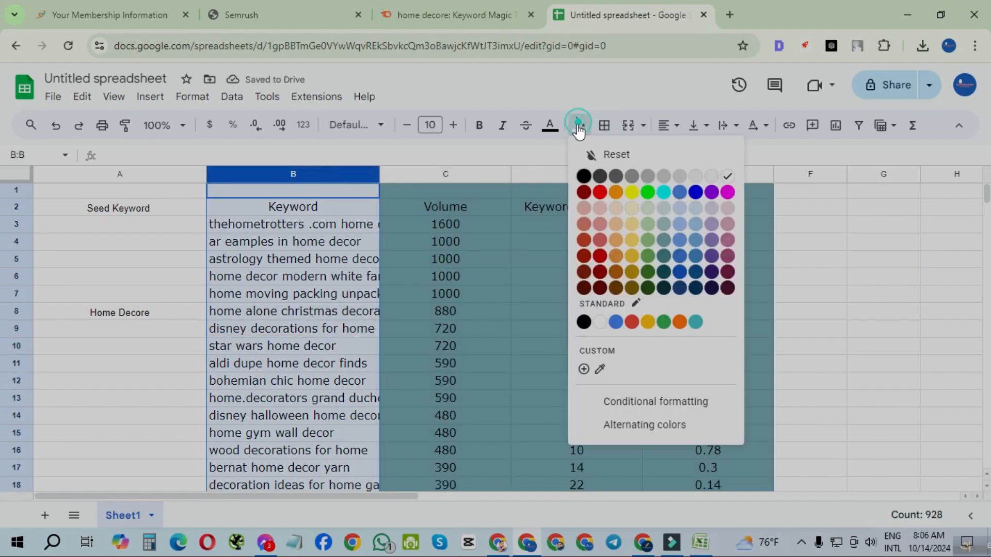
left_click(648, 240)
left_click(577, 347)
Fill the Seed Keyword column A with a very dark teal background and make the column narrower.
left_click(168, 173)
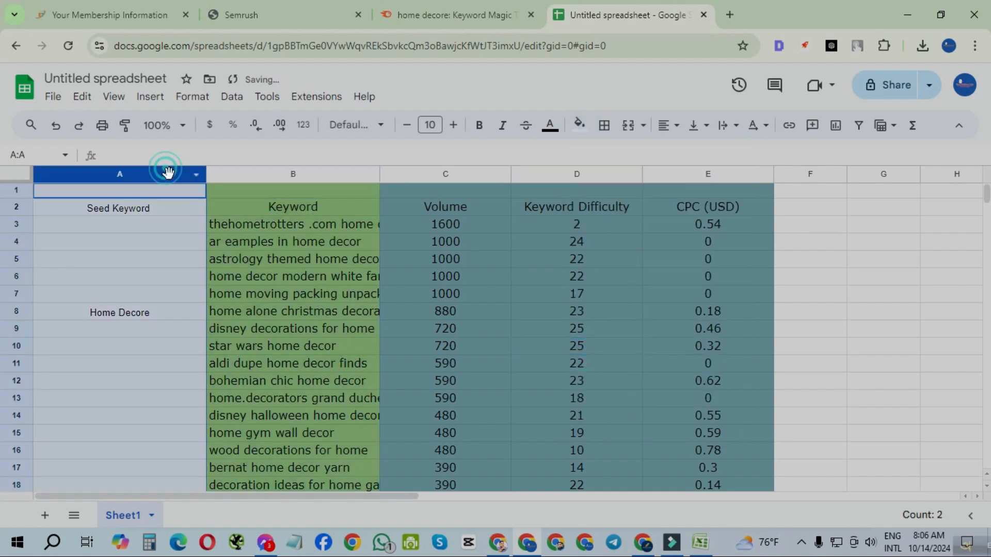
left_click(579, 125)
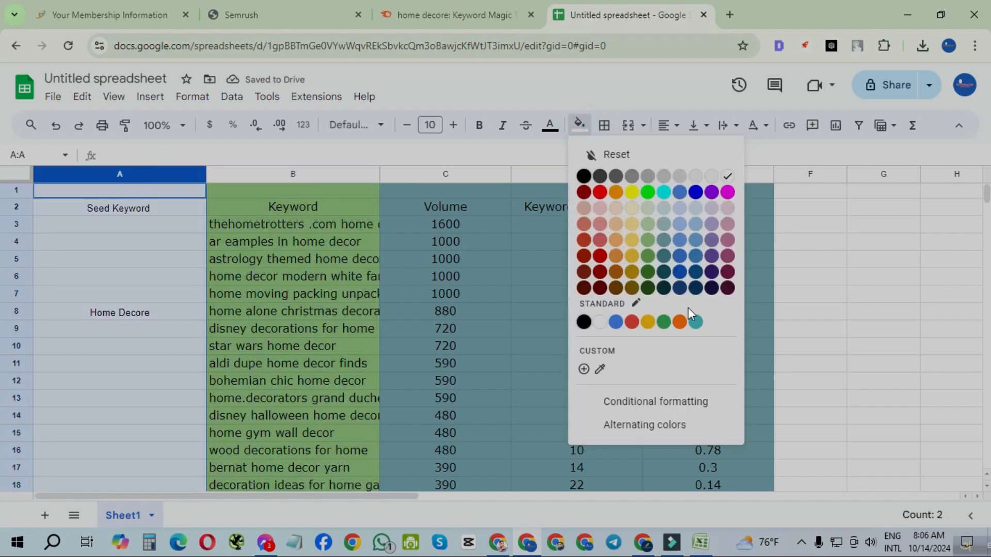
left_click(665, 287)
left_click(643, 315)
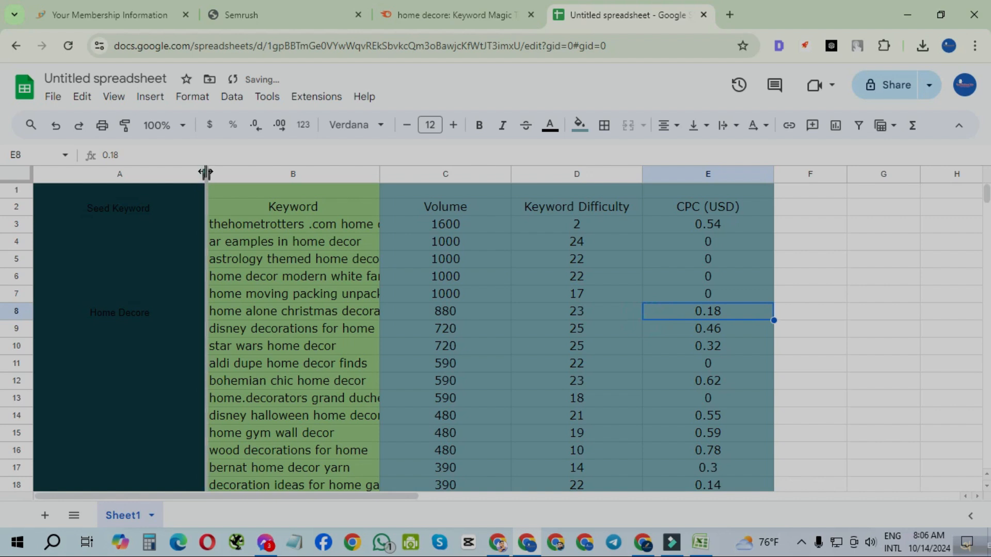
left_click_drag(206, 176, 154, 178)
left_click(320, 273)
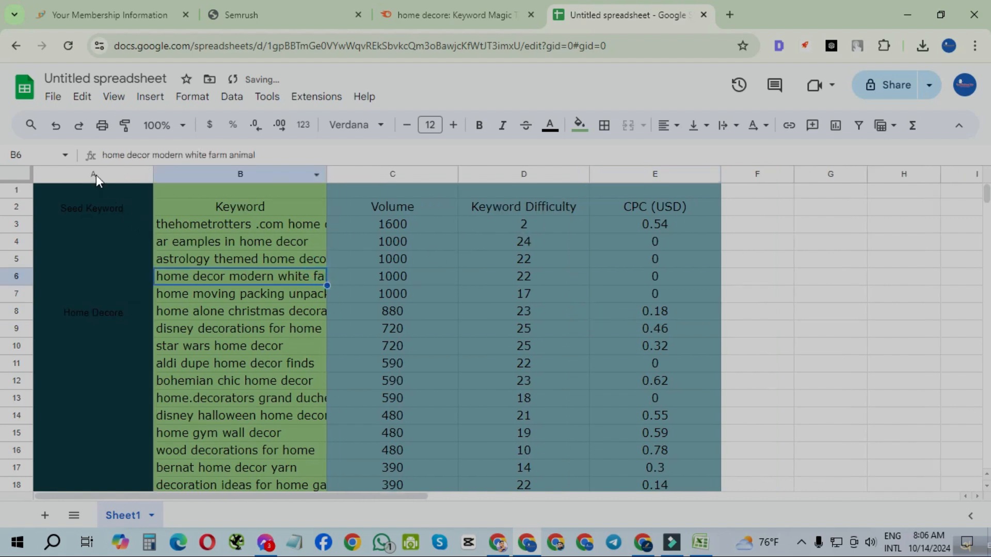
Delete the empty row 1 above the header row.
left_click(16, 192)
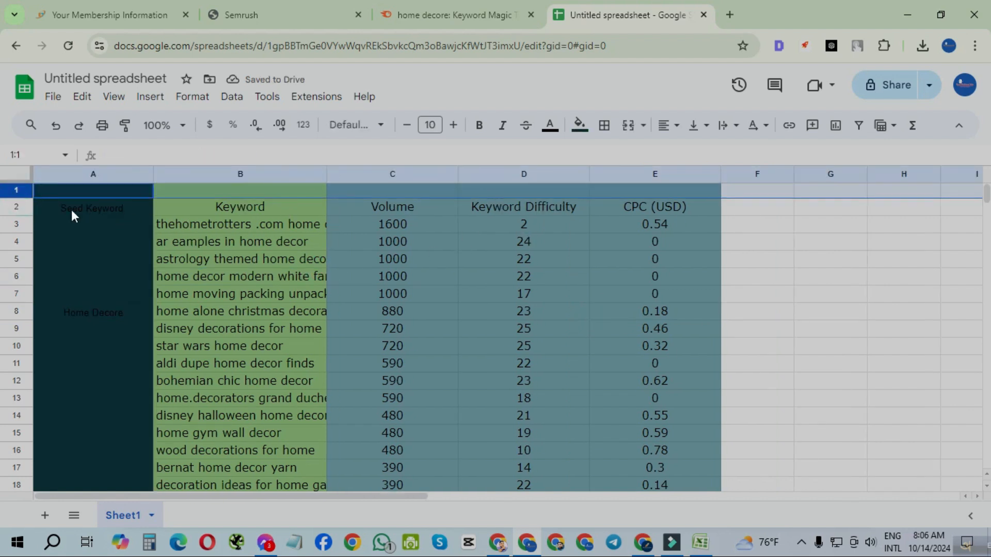
right_click(25, 189)
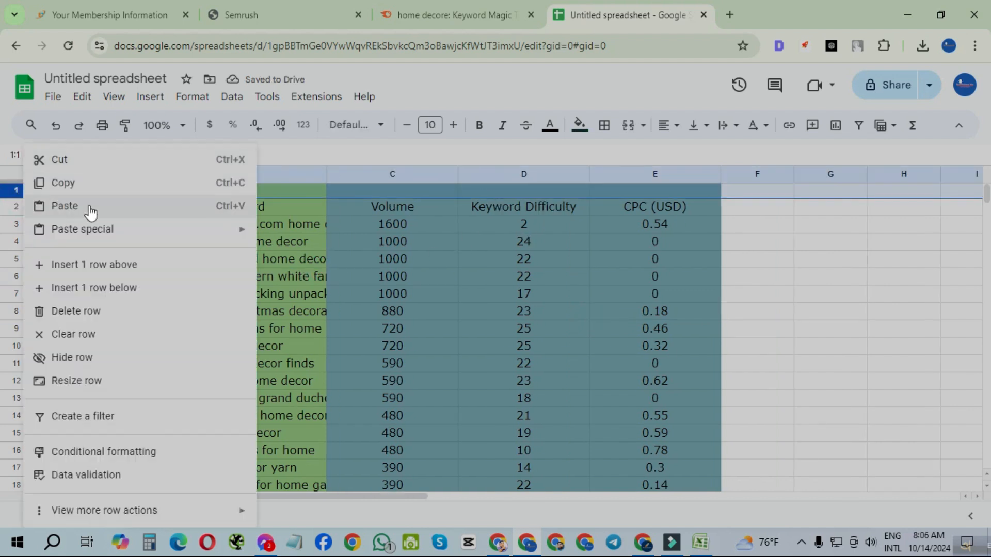
left_click(90, 311)
left_click(420, 304)
Give the header row 1 a black fill and bright green text.
left_click(16, 191)
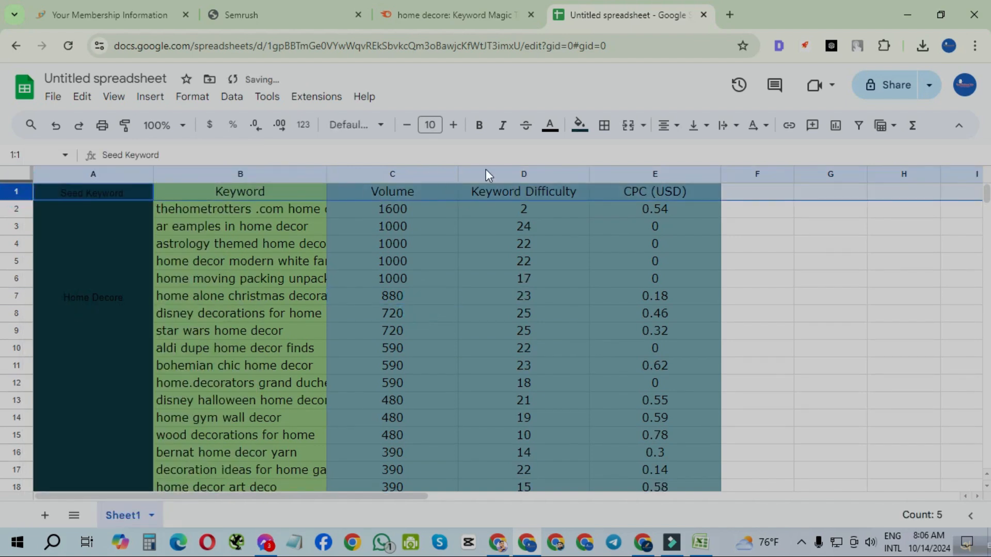
left_click(580, 125)
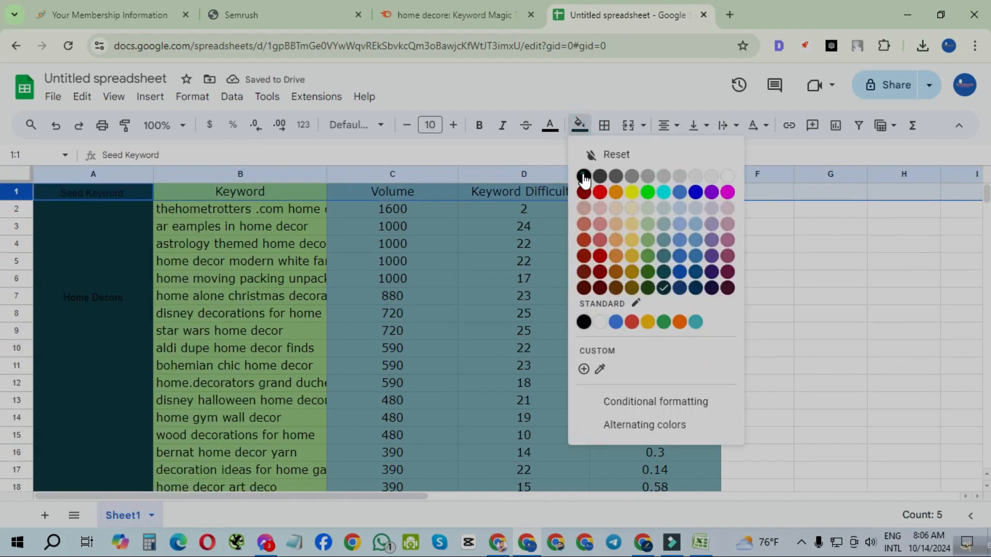
left_click(581, 174)
left_click(549, 126)
left_click(618, 195)
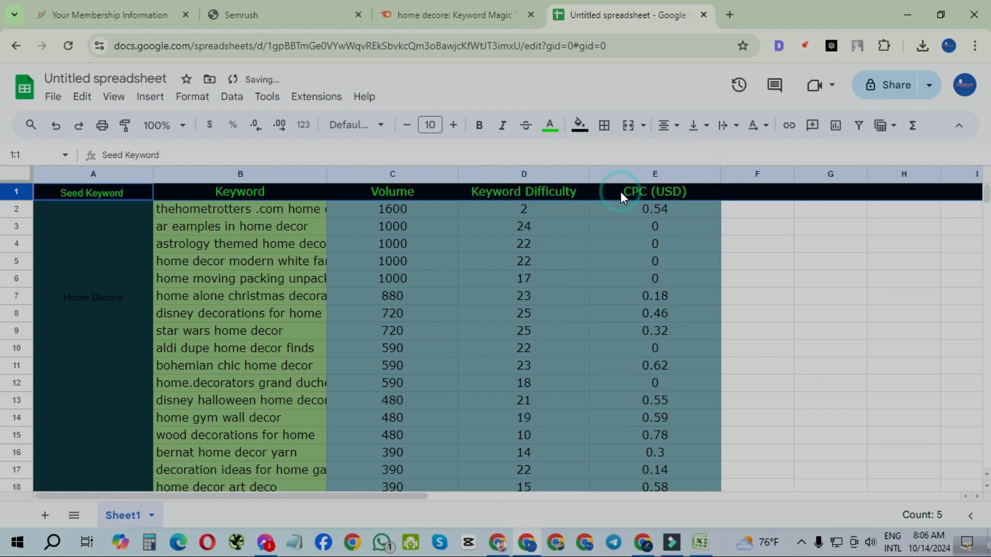
Make the header row text bold and set its font size to 14.
left_click(479, 125)
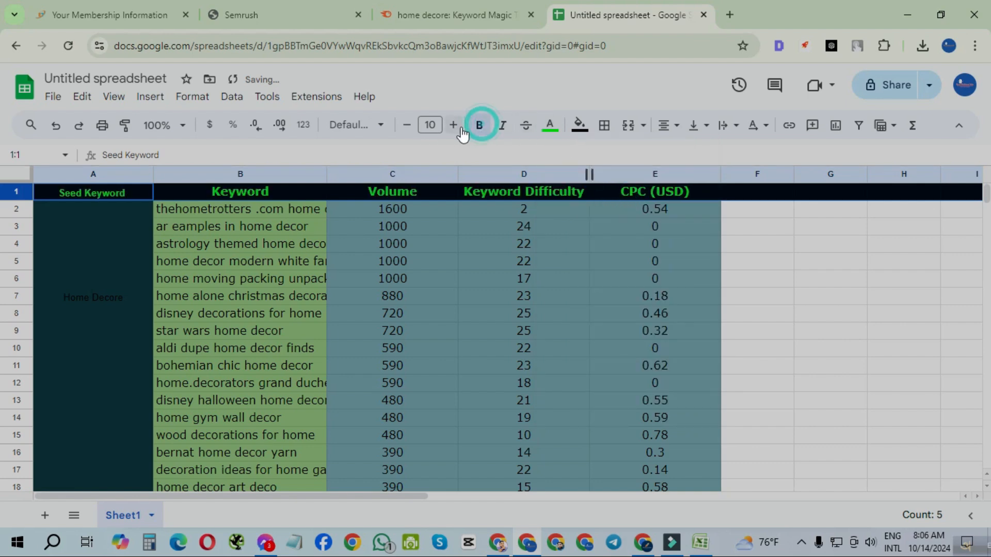
left_click(453, 124)
left_click(453, 125)
left_click(453, 125)
left_click(453, 124)
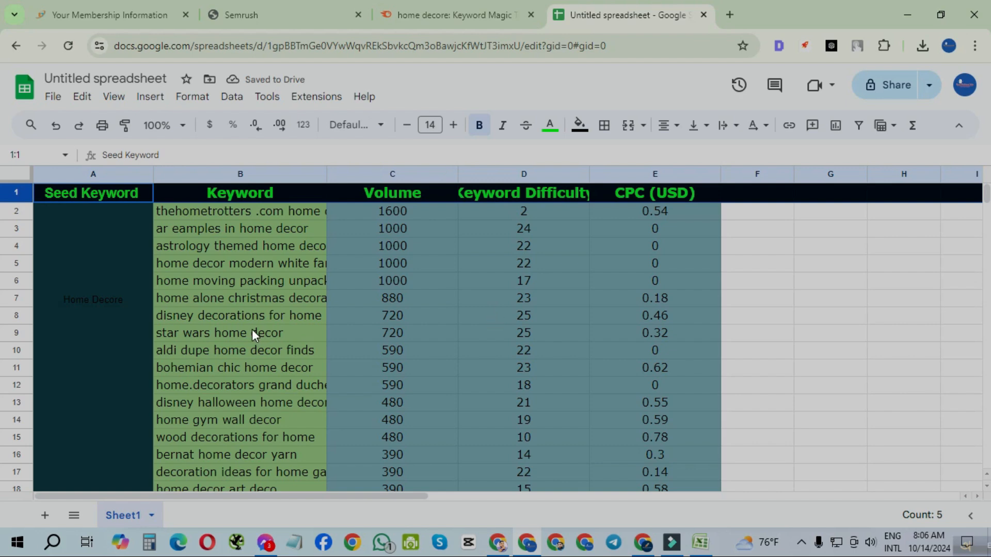
Format the Home Decore cell A7 with a very dark teal fill and bold yellow text at size 14.
left_click(125, 295)
left_click(578, 123)
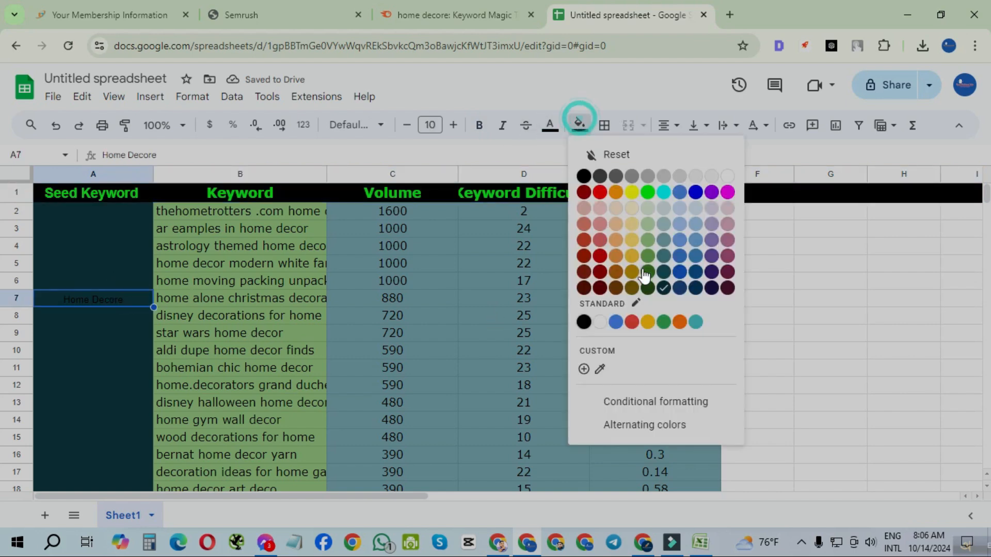
left_click(661, 287)
left_click(550, 126)
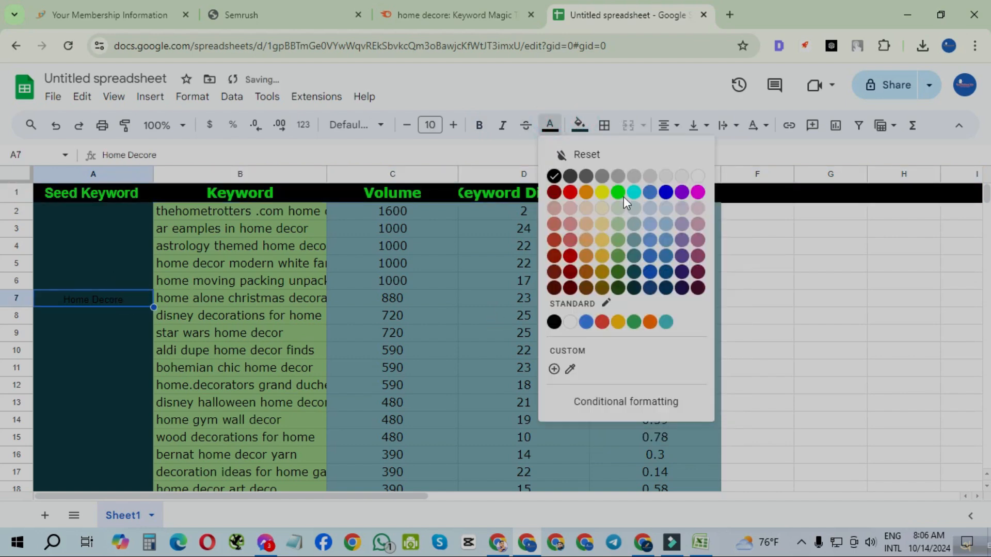
left_click(601, 192)
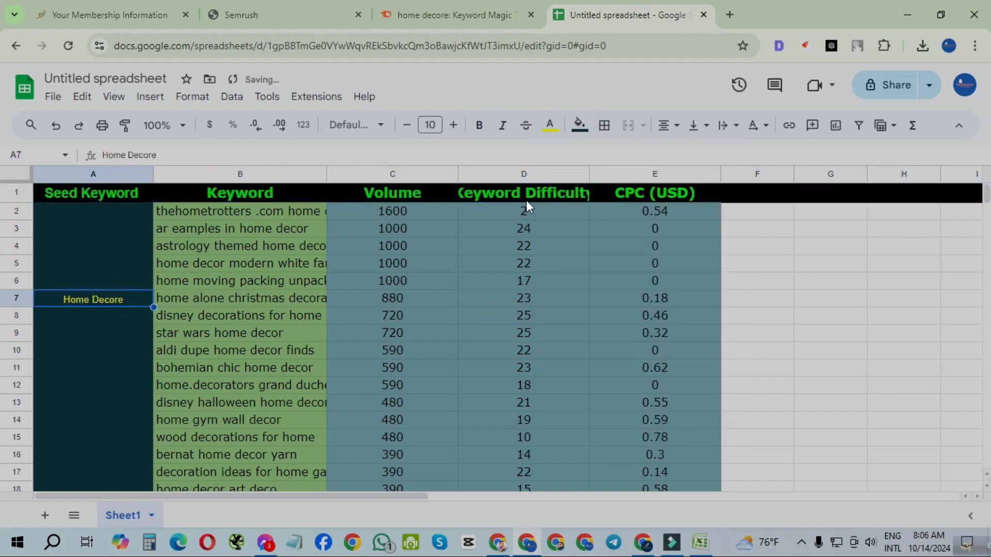
left_click(453, 125)
left_click(453, 125)
left_click(453, 125)
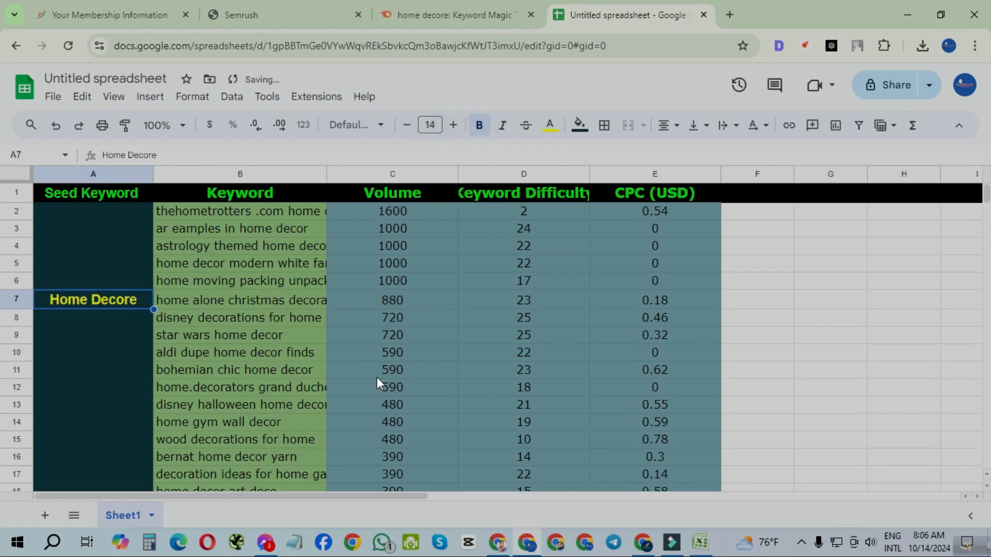
left_click(407, 384)
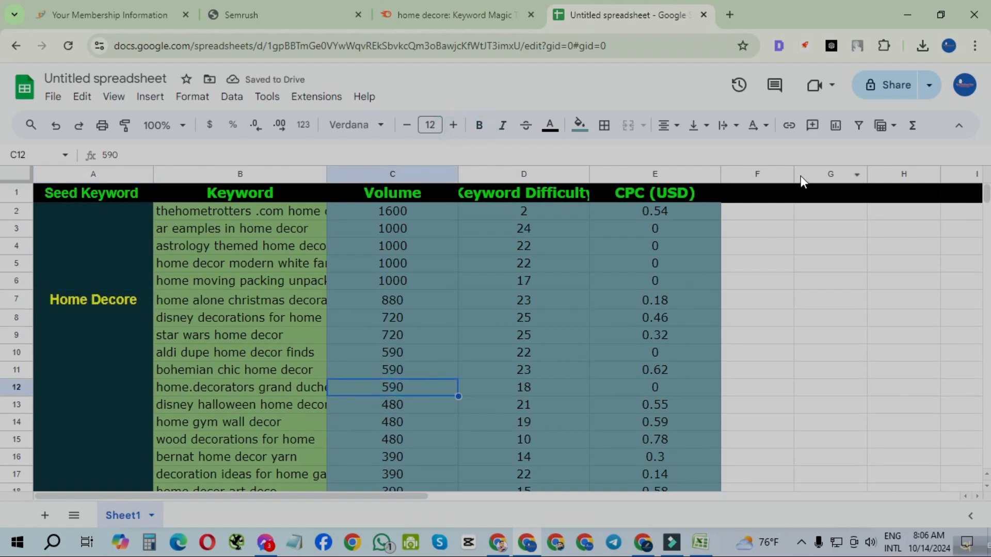
Widen the empty column F slightly and enter USA in its header cell F1.
left_click_drag(795, 174, 824, 174)
left_click(773, 192)
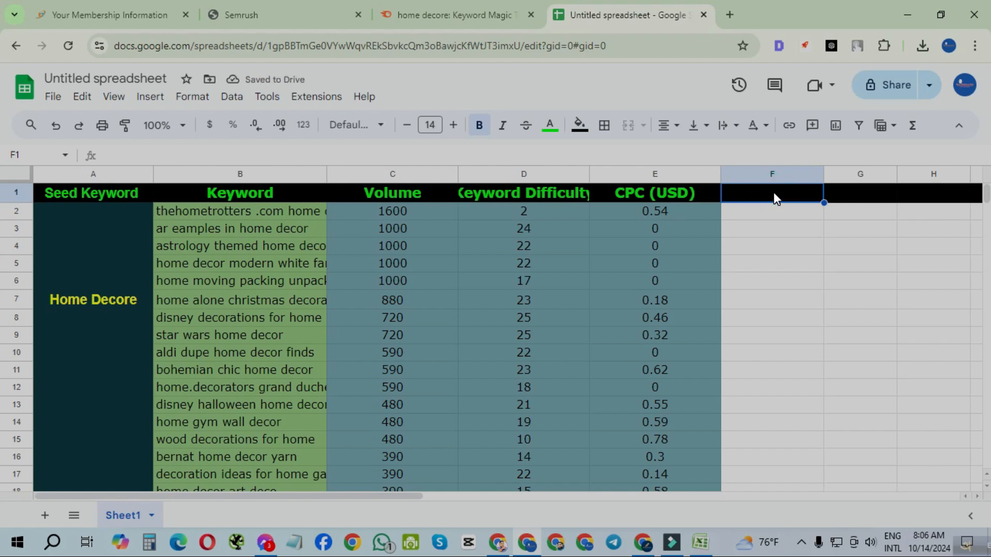
type("USA")
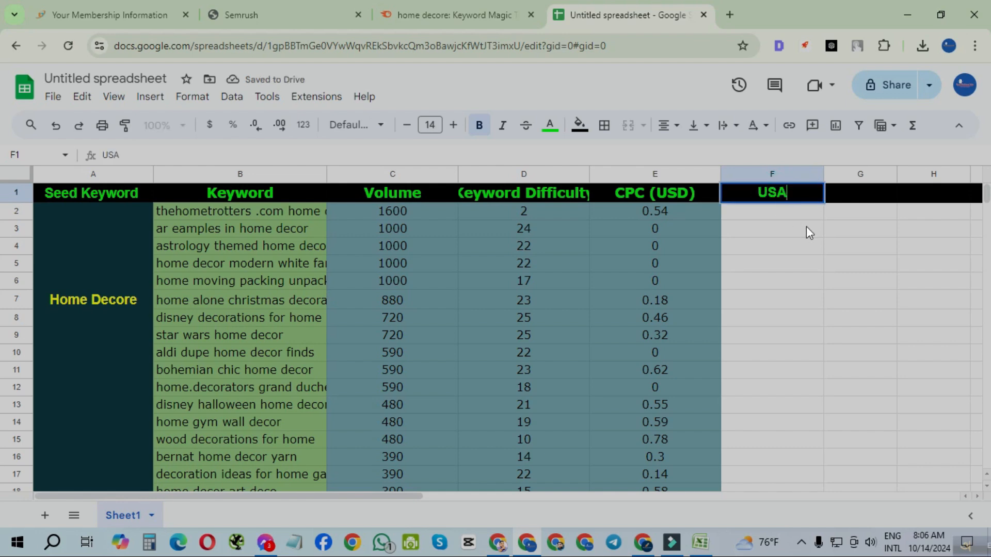
left_click(797, 227)
left_click(775, 213)
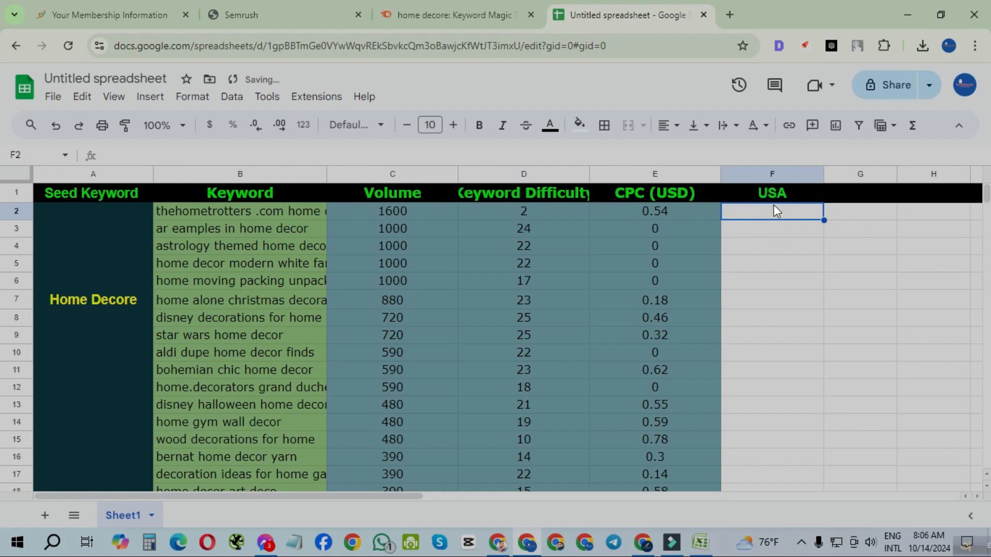
Replace the heading in cell F1 with Location.
left_click(770, 192)
double_click(771, 192)
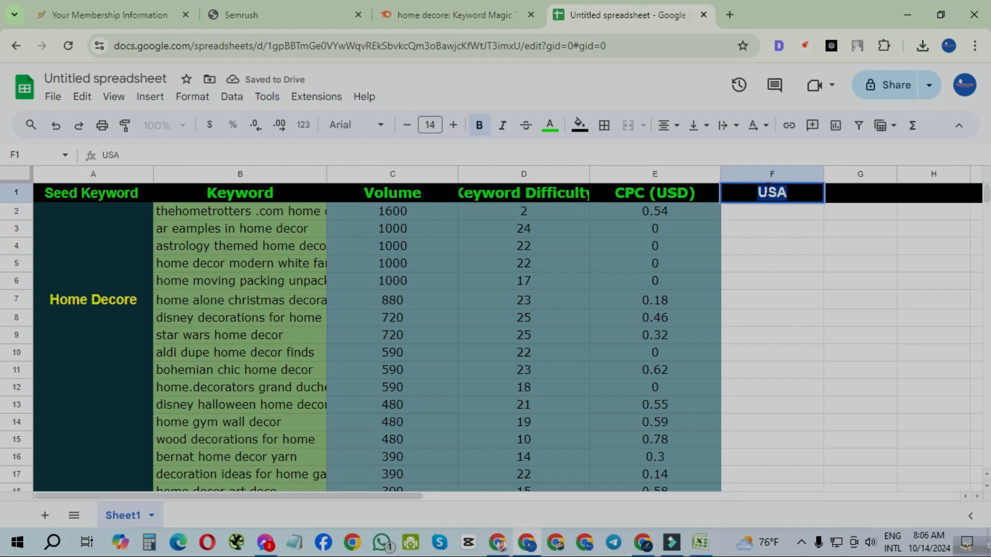
type("L")
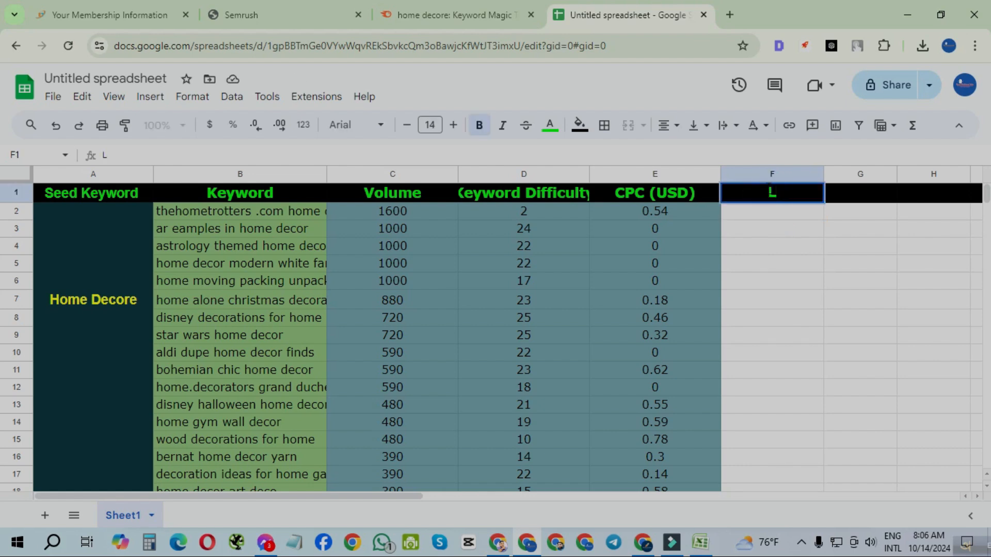
type("ocation")
left_click(770, 243)
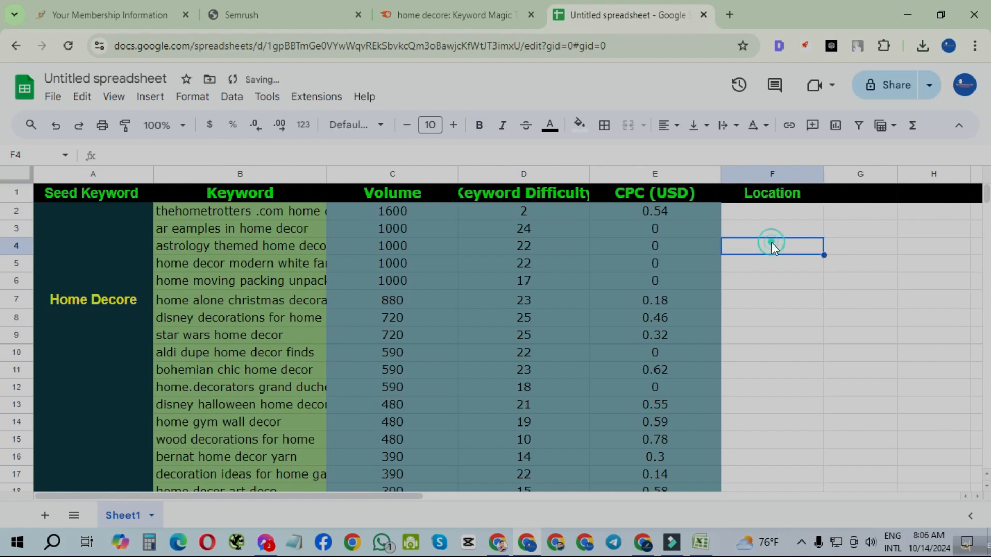
Widen column G slightly and enter the heading Status in cell G1.
left_click(851, 194)
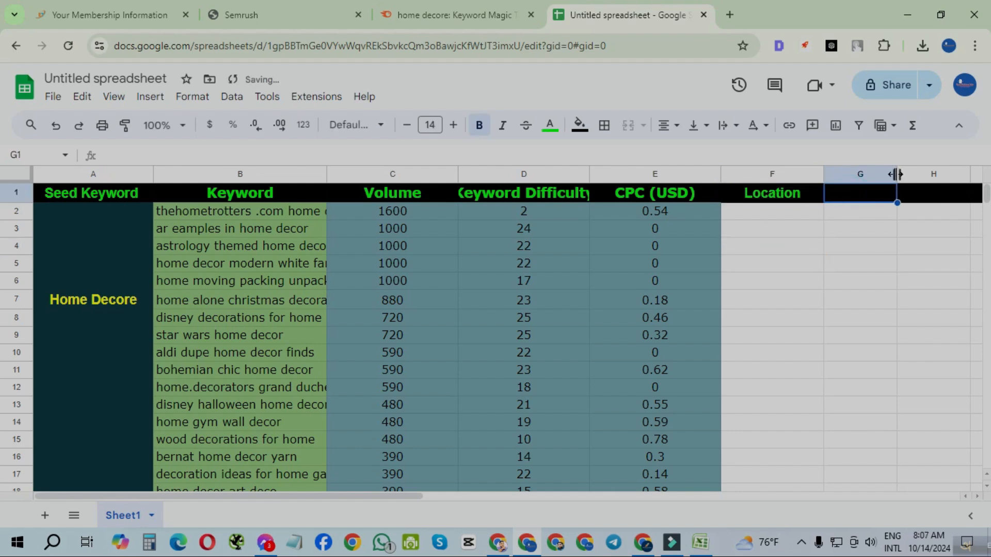
left_click_drag(897, 174, 922, 174)
left_click(859, 197)
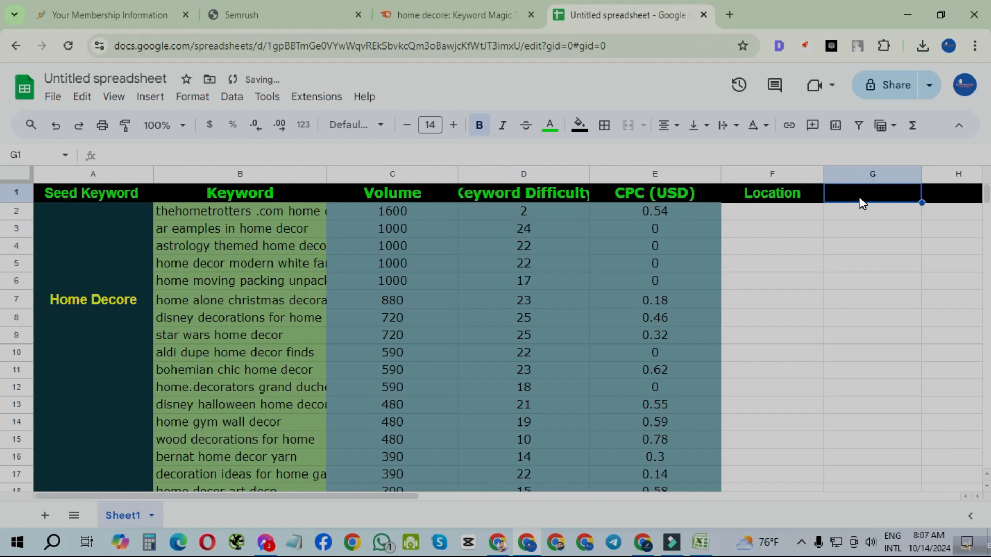
type("Stat")
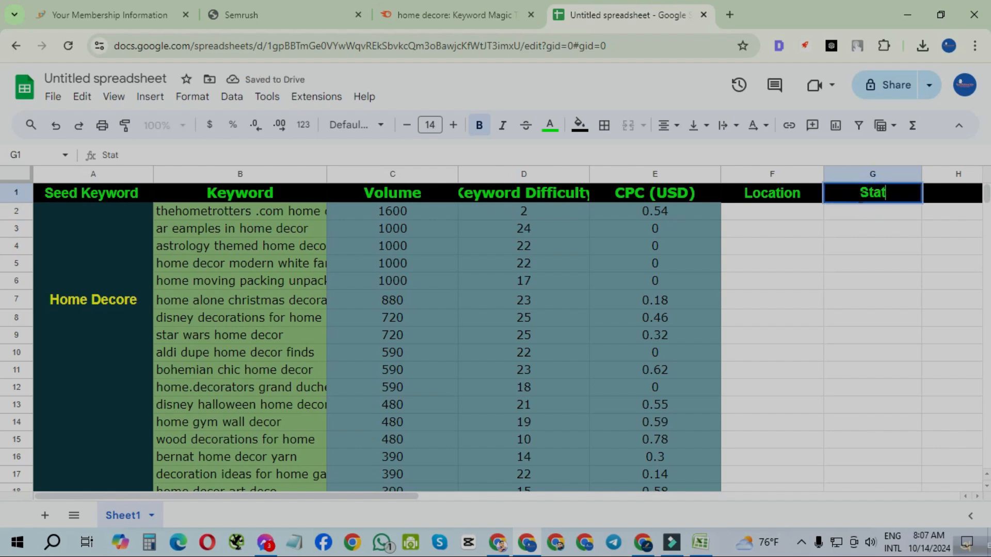
type("us")
left_click(862, 268)
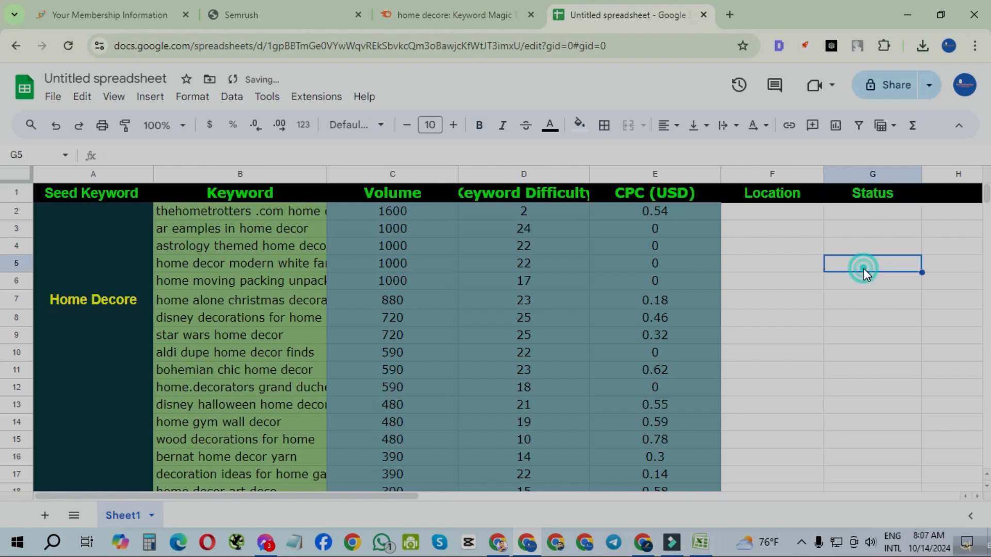
Enter Easy To Rank in cell G2 under the Status heading.
left_click(857, 214)
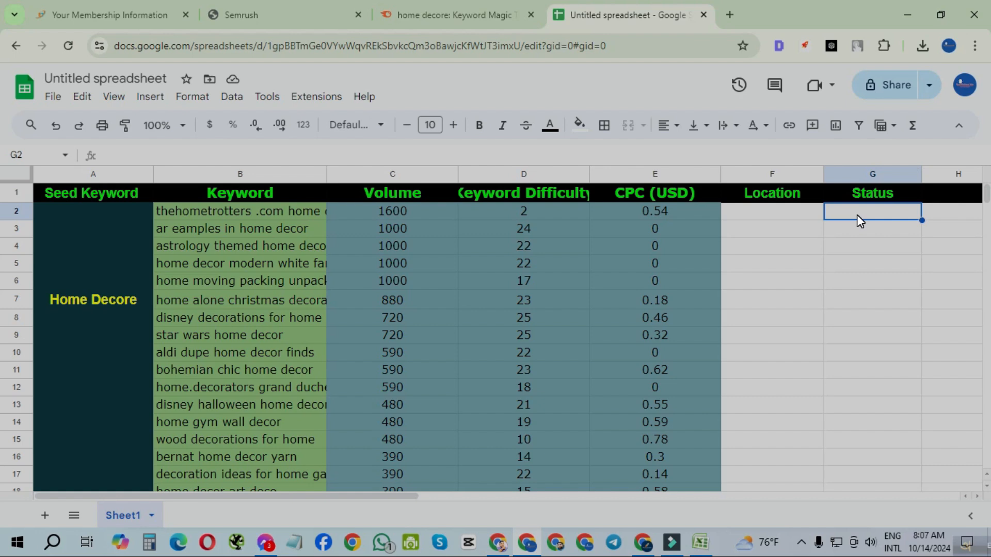
type("Easy")
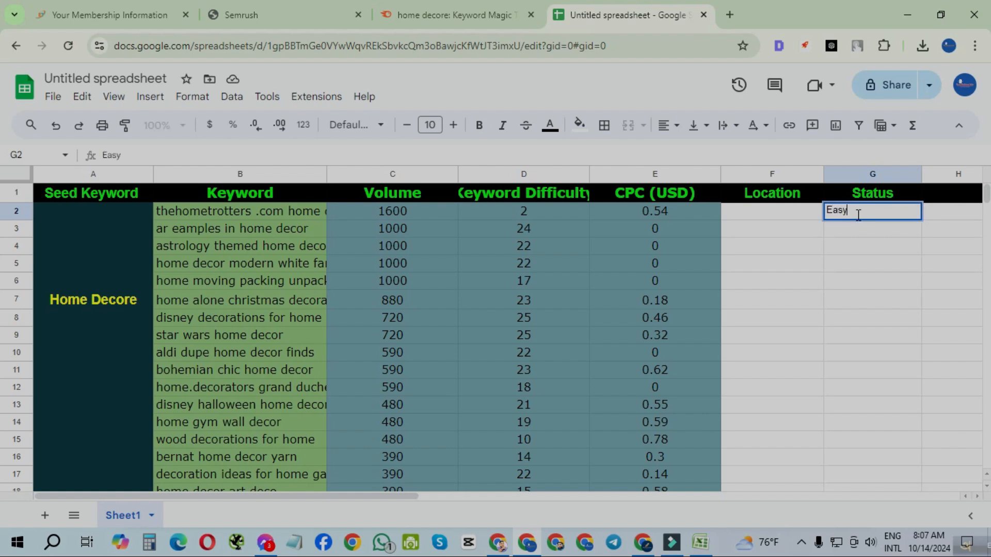
type(" To Ram")
left_click_drag(874, 210, 885, 210)
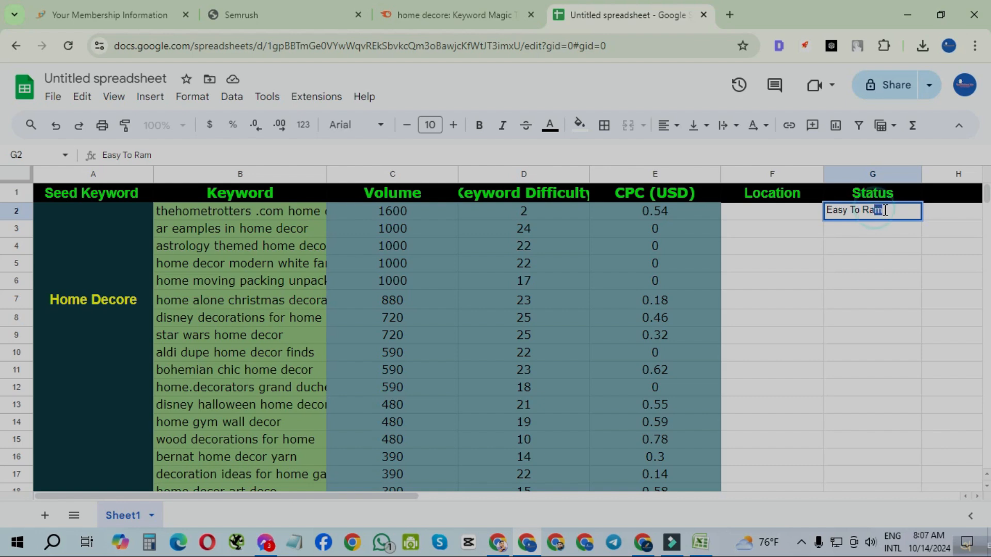
type("nk")
left_click(927, 304)
Center the Easy To Rank text in cell G2 horizontally.
left_click(874, 212)
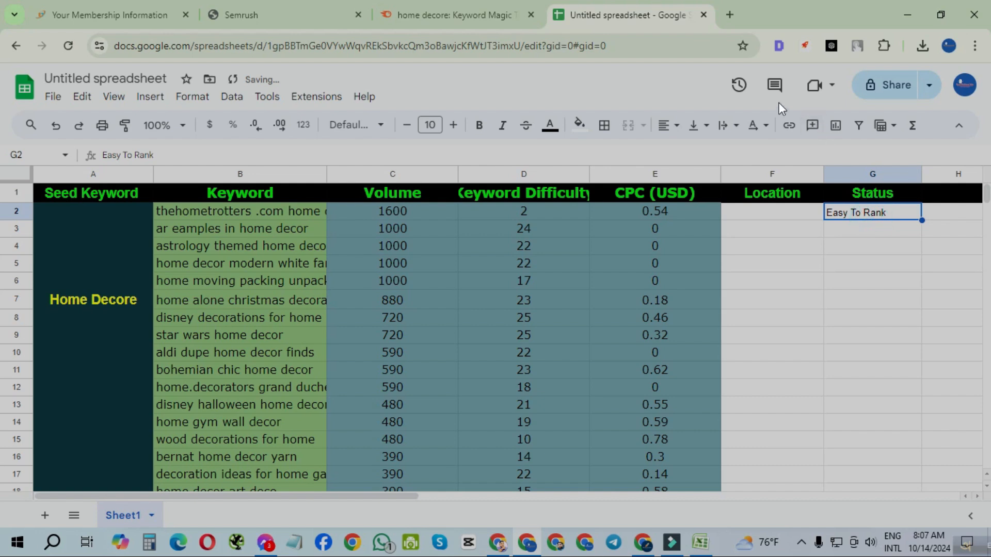
left_click(663, 125)
left_click(692, 153)
left_click(725, 279)
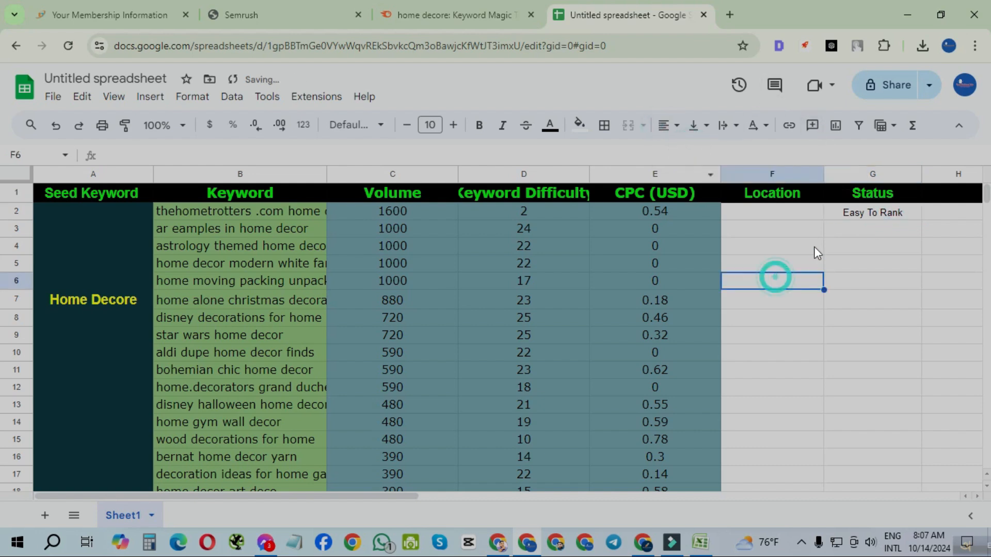
Enter USA in cell F2 under the Location heading.
left_click(768, 214)
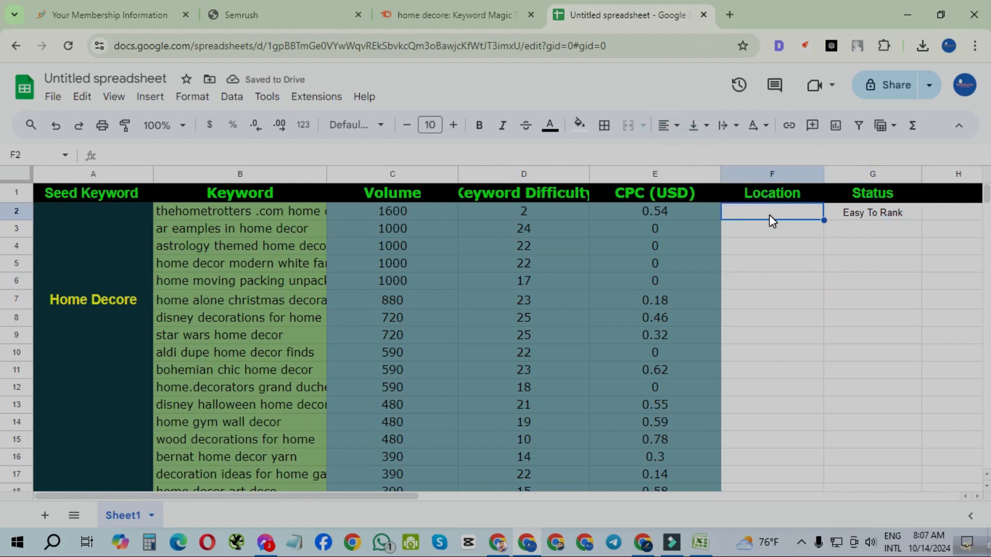
type("USA")
left_click(807, 243)
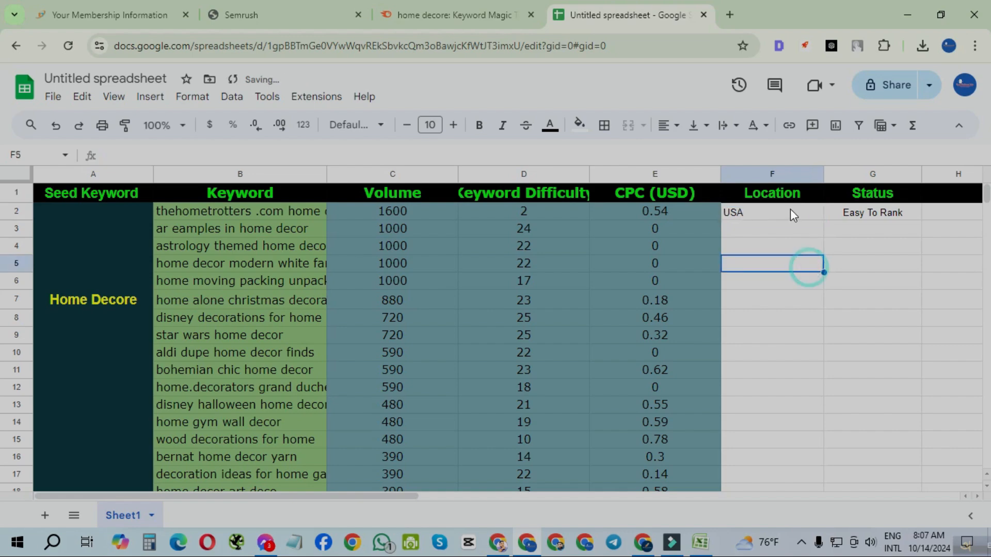
Copy the USA and Easy To Rank entries from F2:G2 down into F3:G928, through the last keyword row.
left_click_drag(868, 212, 802, 404)
right_click(771, 210)
left_click(812, 162)
right_click(803, 404)
left_click(842, 187)
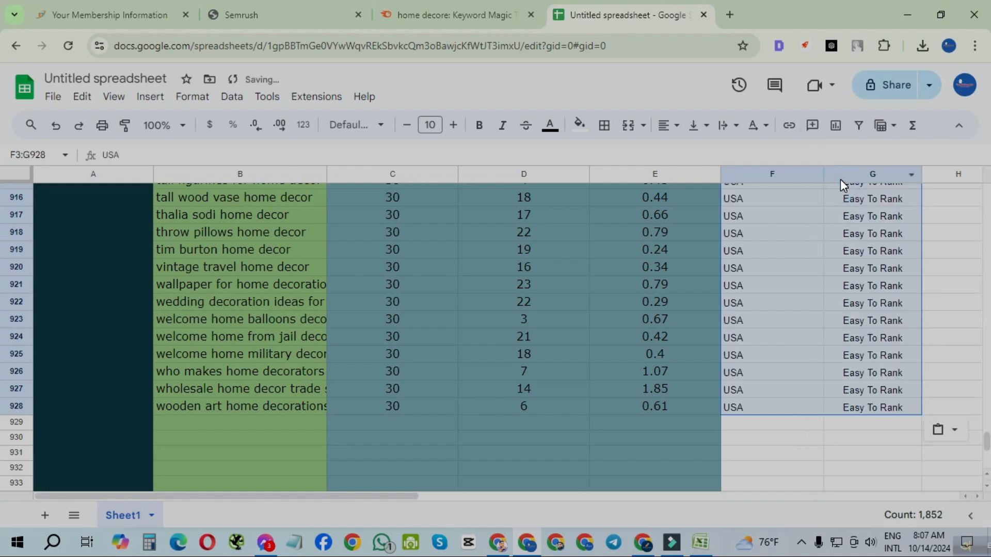
Center the Location and Status entries in F3:G928 horizontally and fill them with a light magenta background.
left_click(664, 126)
left_click(692, 153)
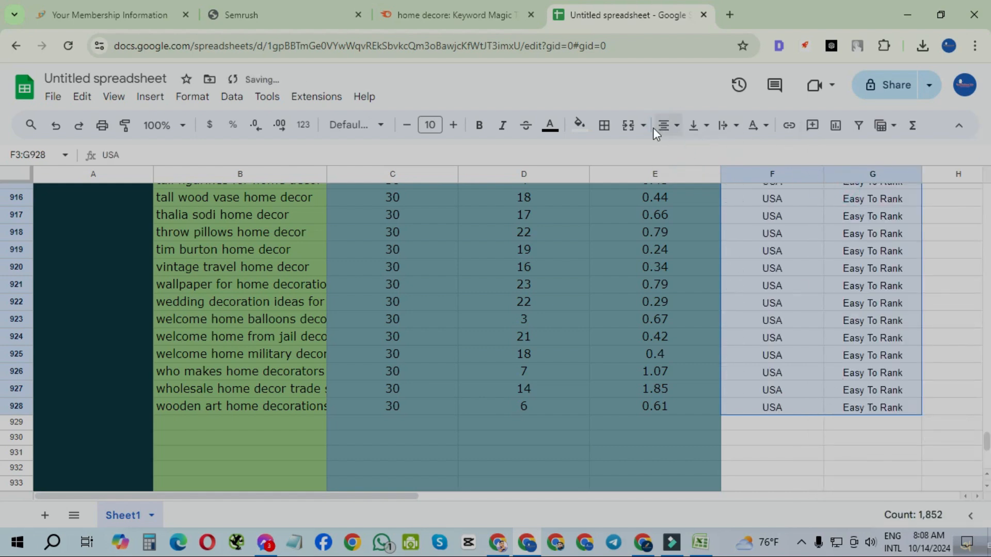
left_click(582, 126)
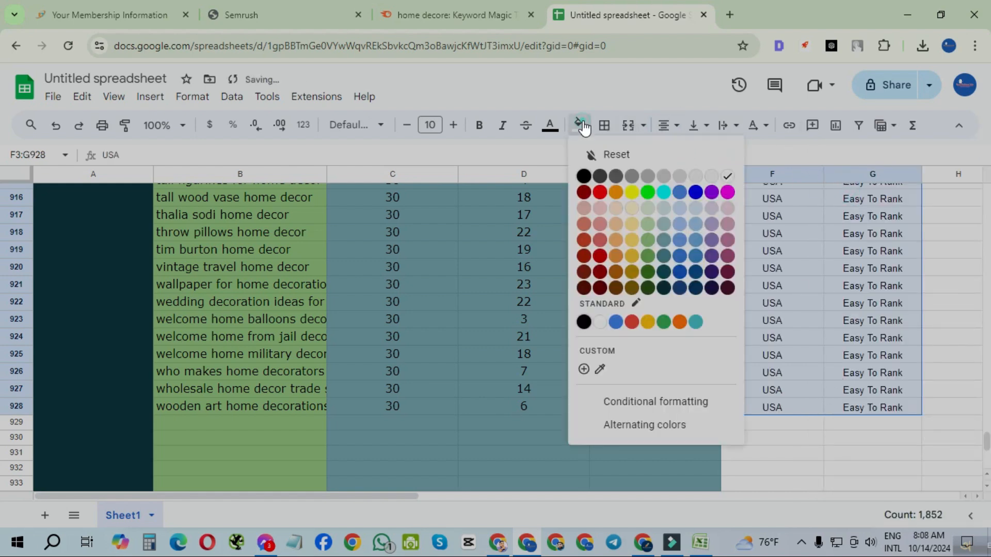
left_click(727, 224)
Fill the empty rows 929 to 931 below the last keyword with the darkest magenta color.
left_click_drag(16, 422, 12, 450)
left_click(579, 126)
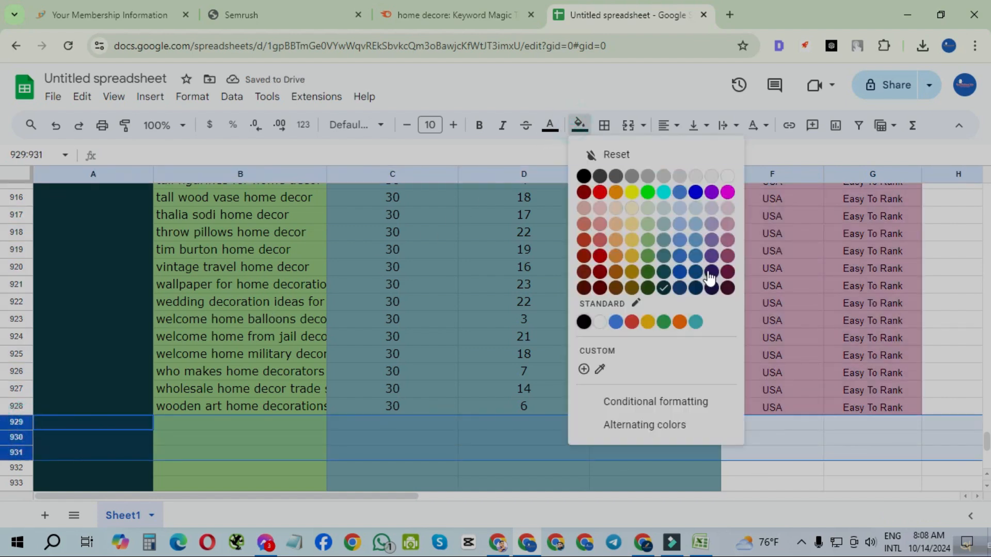
left_click(726, 291)
left_click(655, 285)
Make the whole Volume column C bold, including its heading and all values.
scroll(600, 321, "up", 20)
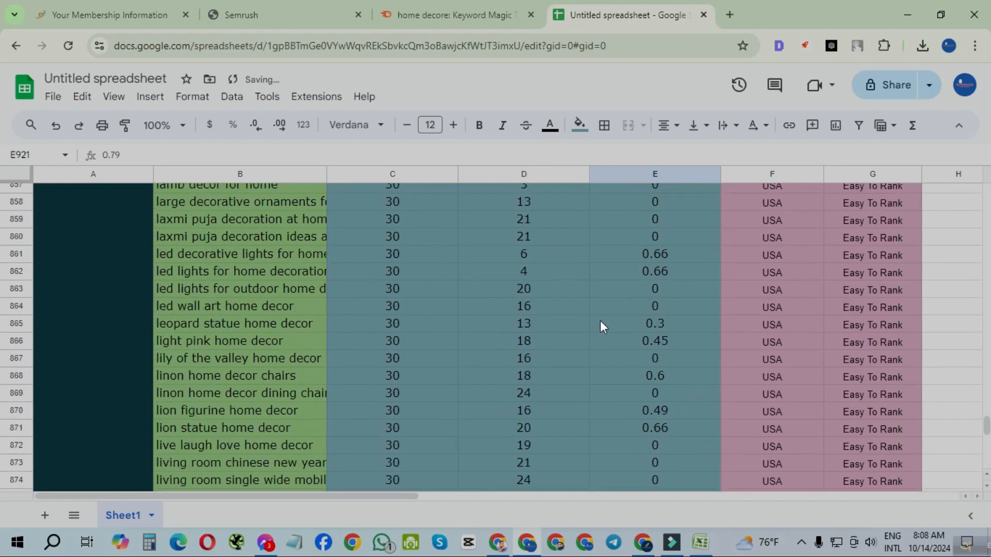
scroll(836, 342, "up", 20)
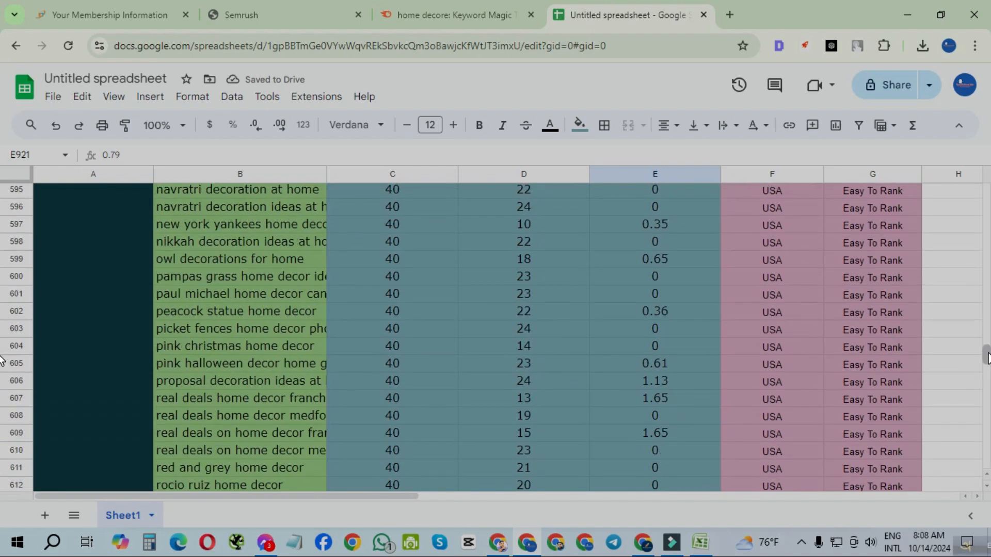
scroll(978, 214, "up", 20)
scroll(978, 214, "up", 20)
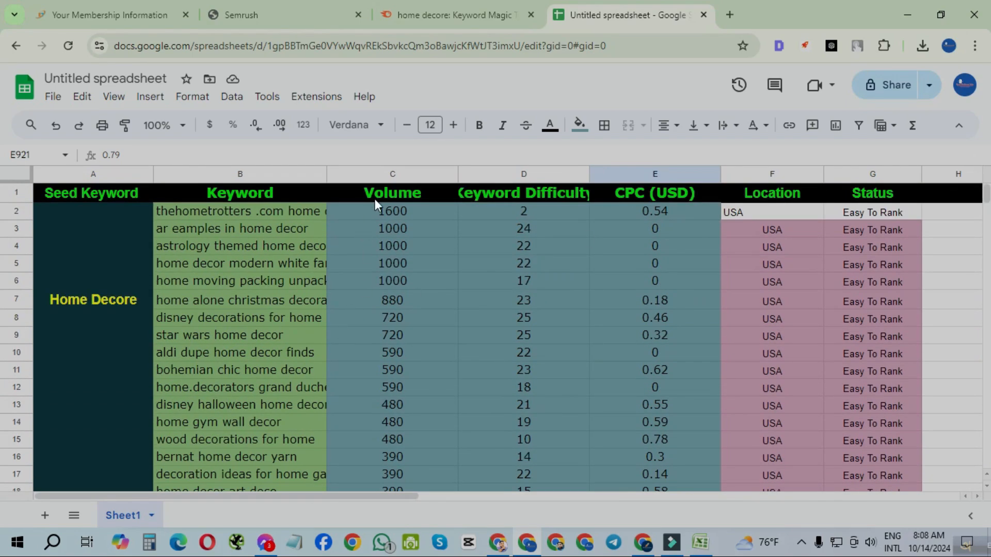
left_click(398, 167)
left_click(478, 127)
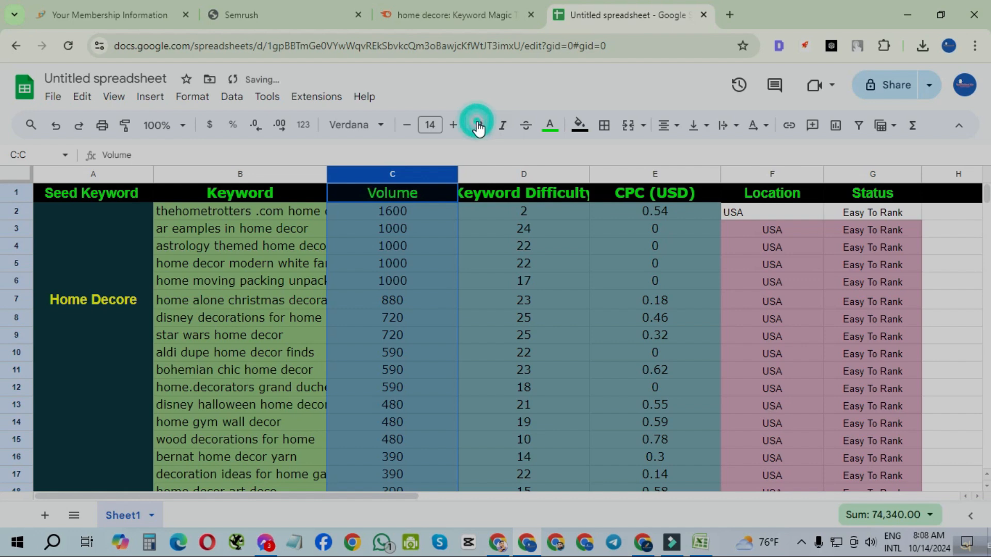
left_click(478, 128)
left_click(526, 306)
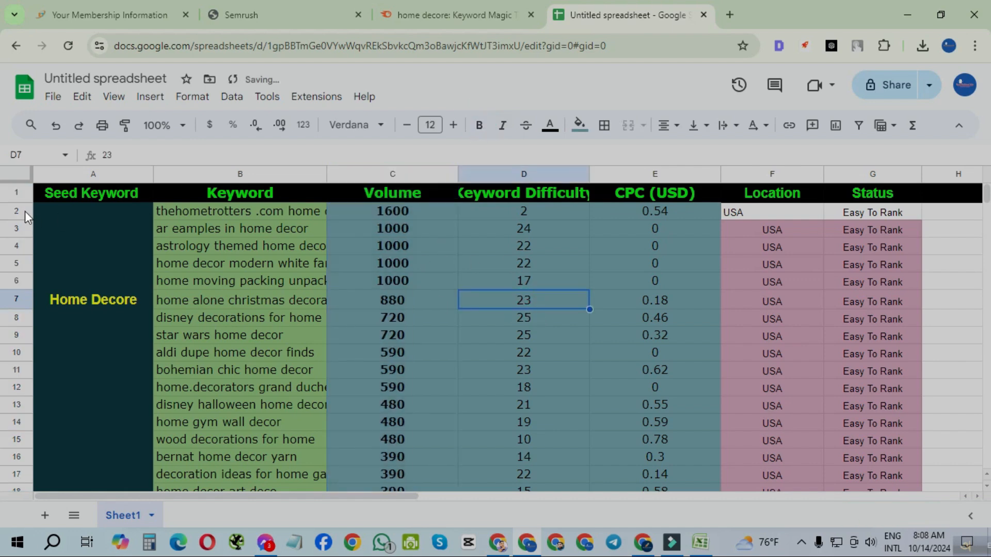
Set the font of the heading row 1 to Comic Sans MS.
left_click(18, 192)
left_click(346, 125)
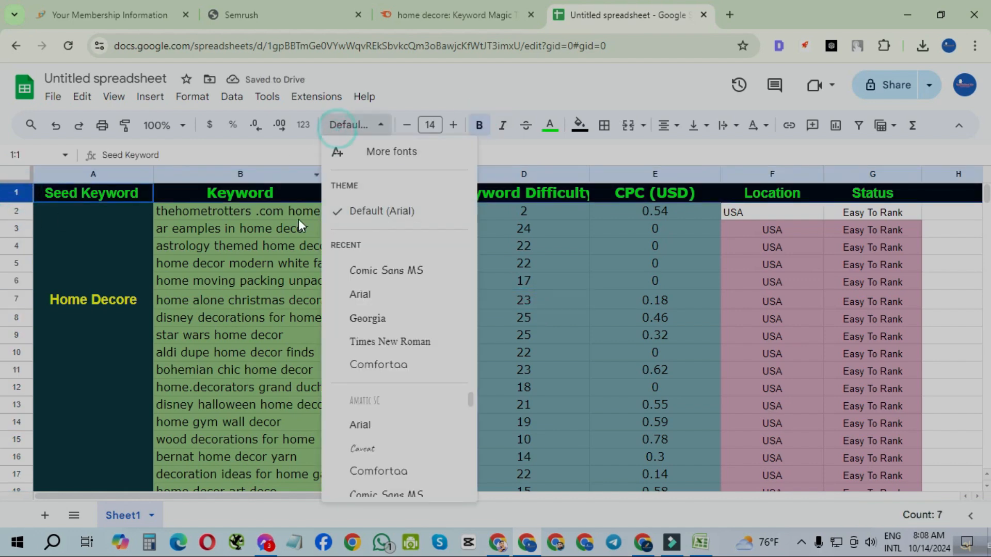
left_click(419, 278)
left_click(620, 338)
Copy the formatted Location and Status cells F3:G3 over F2:G2 so the first keyword row matches.
scroll(596, 341, "down", 3)
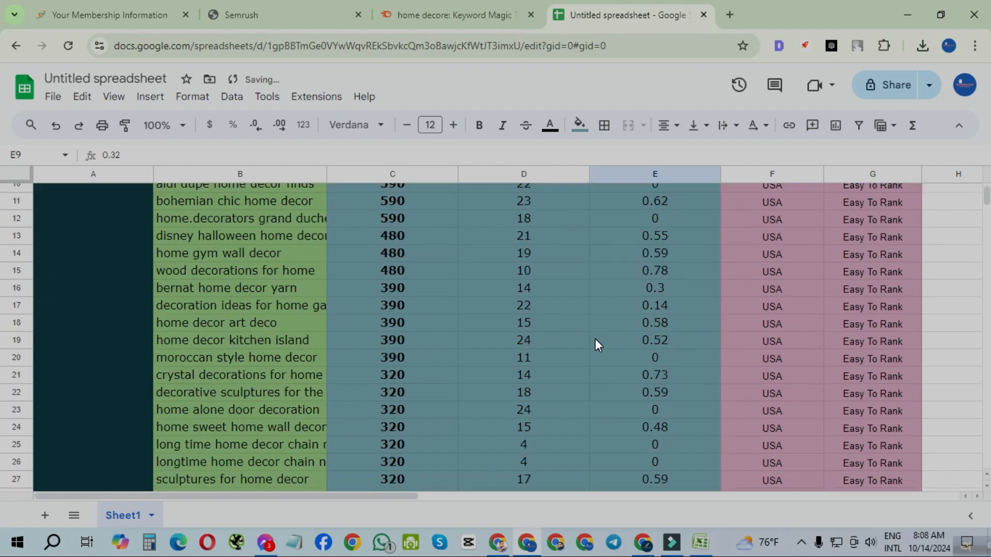
scroll(595, 338, "up", 3)
left_click_drag(870, 237, 794, 237)
right_click(795, 233)
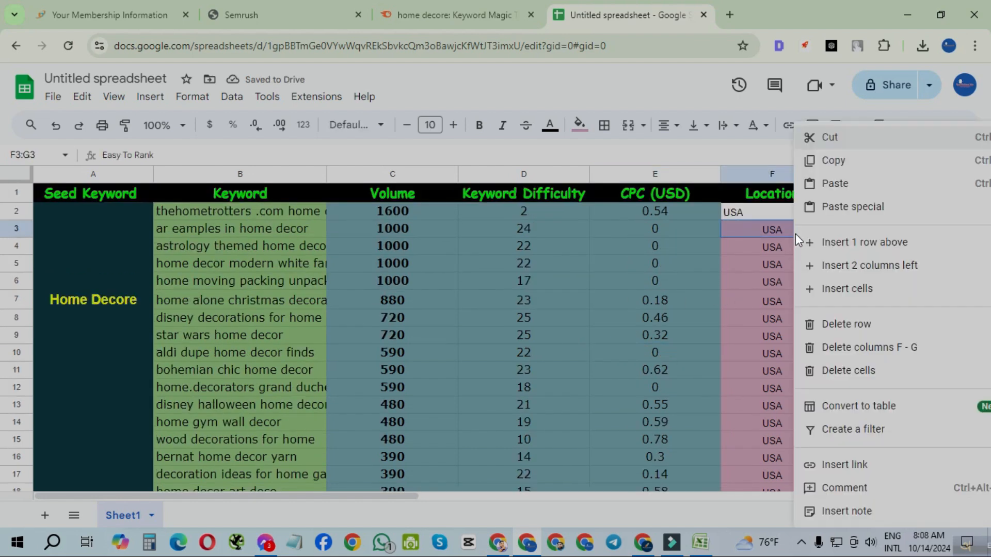
left_click(825, 161)
right_click(769, 223)
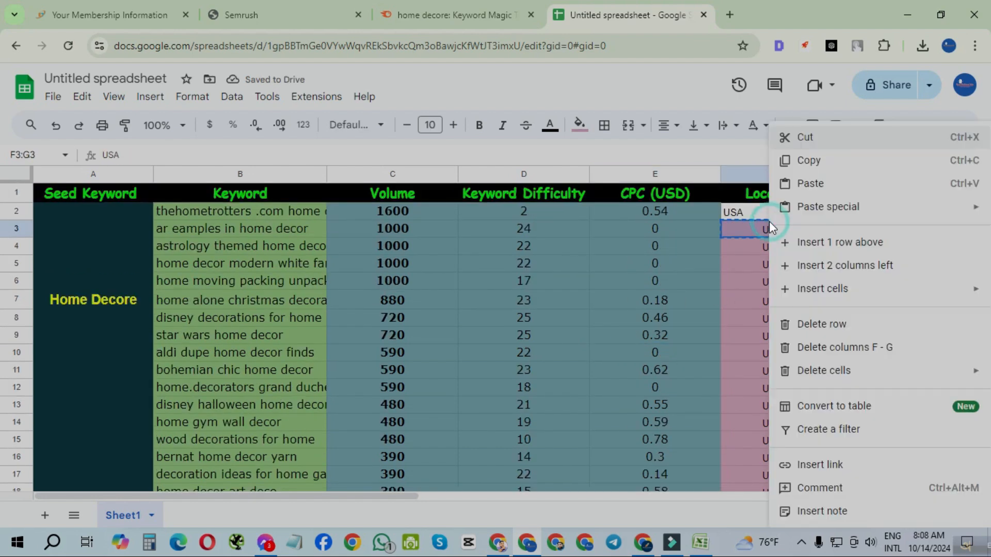
right_click(735, 212)
left_click(774, 182)
left_click(807, 272)
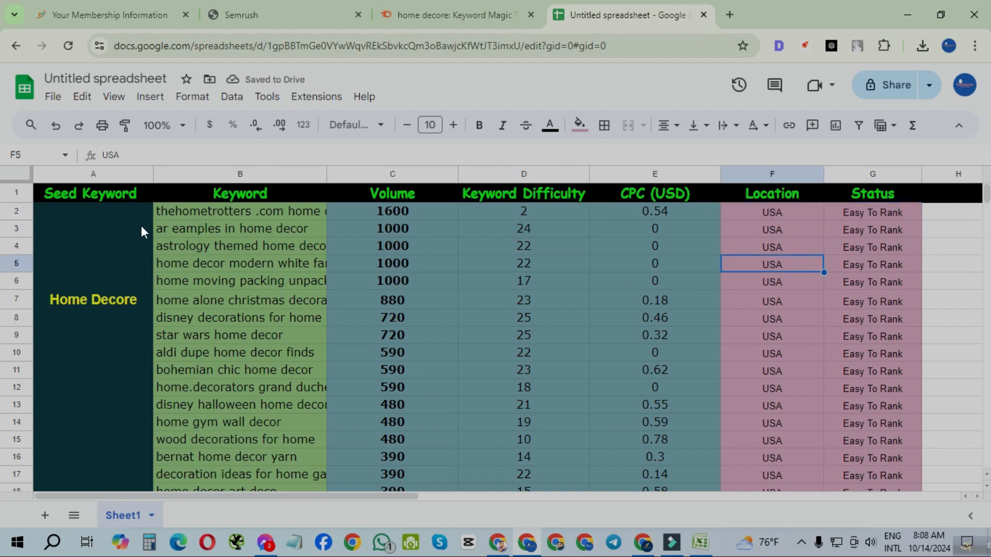
Review the formatted keyword list, examining the Keyword, Volume, Location and Status columns.
left_click(249, 192)
left_click(240, 211)
scroll(258, 380, "down", 2)
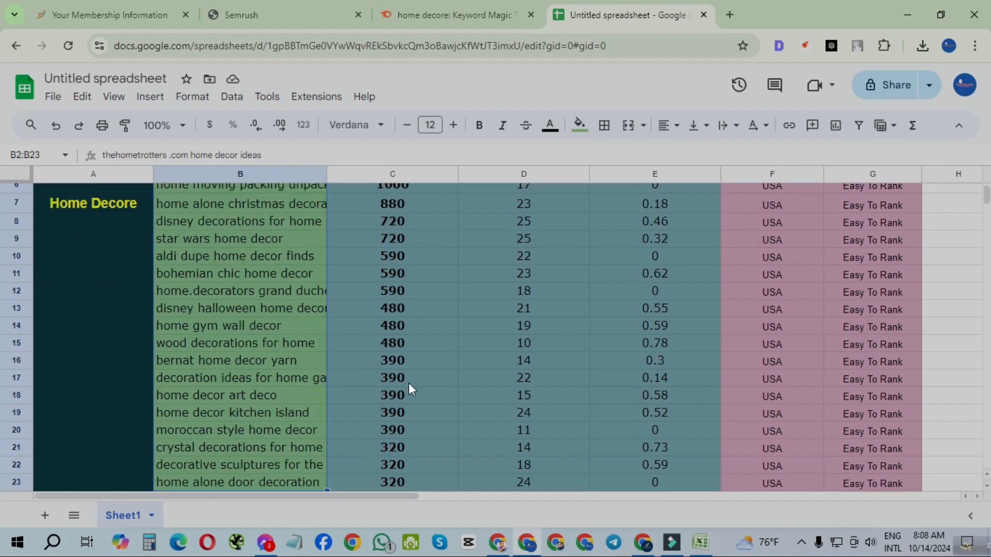
left_click(408, 383)
scroll(410, 348, "up", 2)
left_click(390, 198)
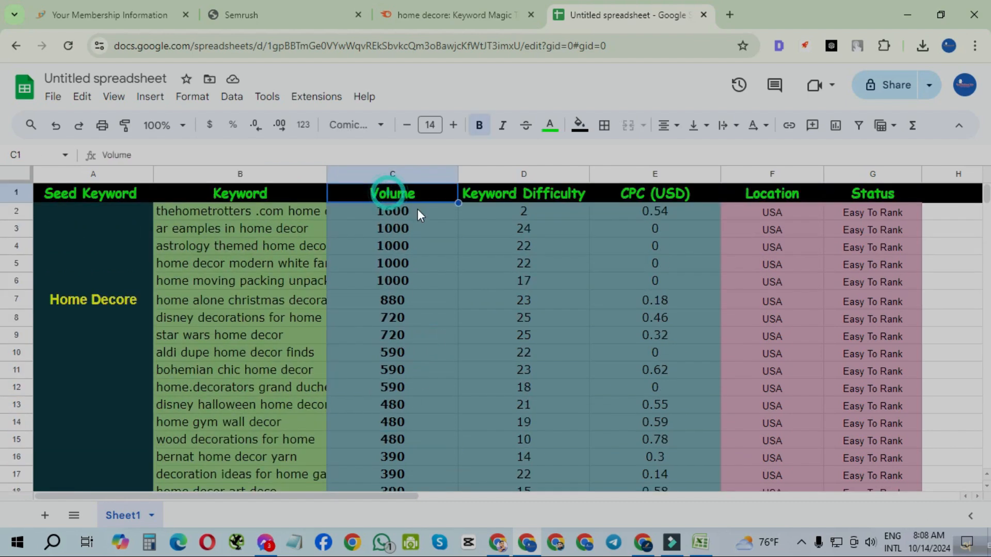
left_click(426, 213)
left_click(406, 231)
left_click(413, 249)
left_click(410, 264)
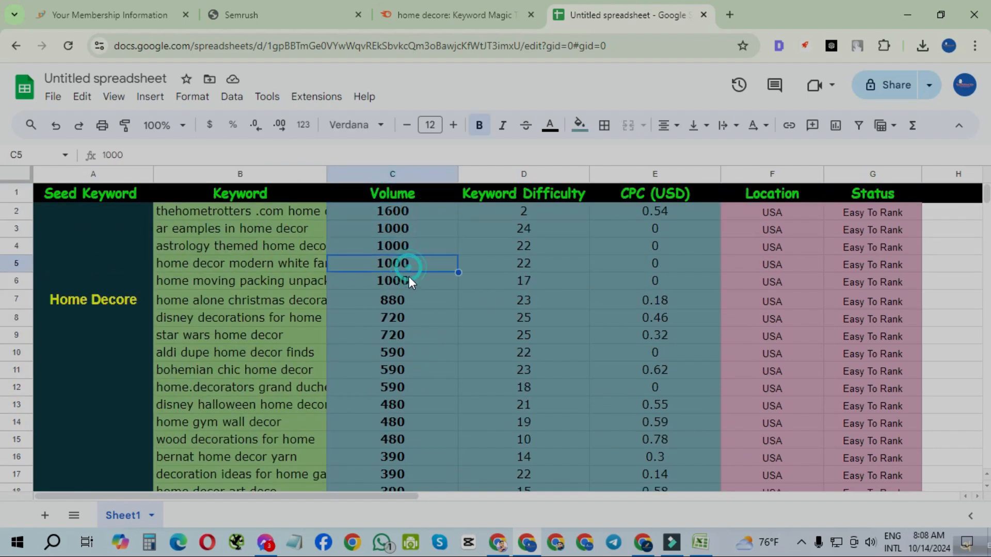
left_click(407, 279)
left_click_drag(411, 370, 409, 438)
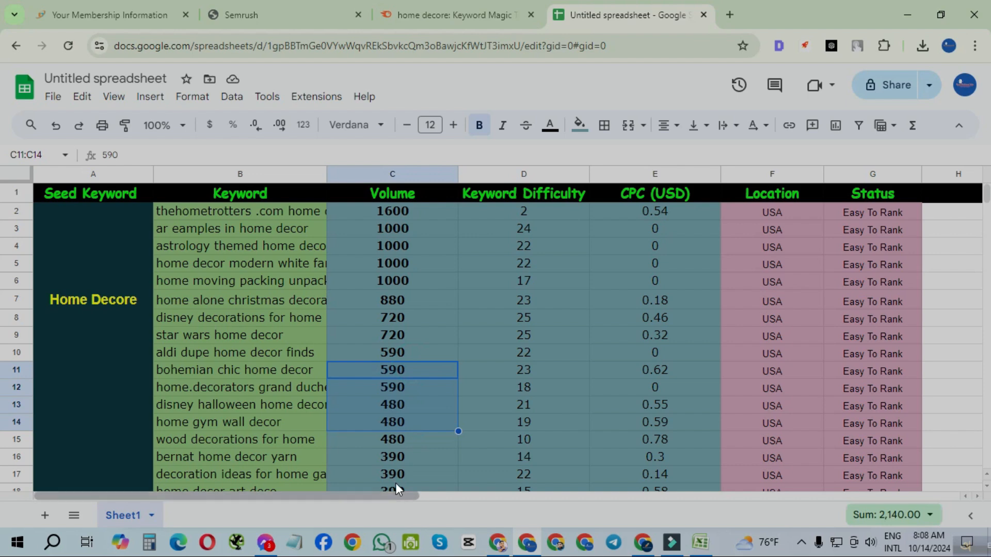
left_click(743, 304)
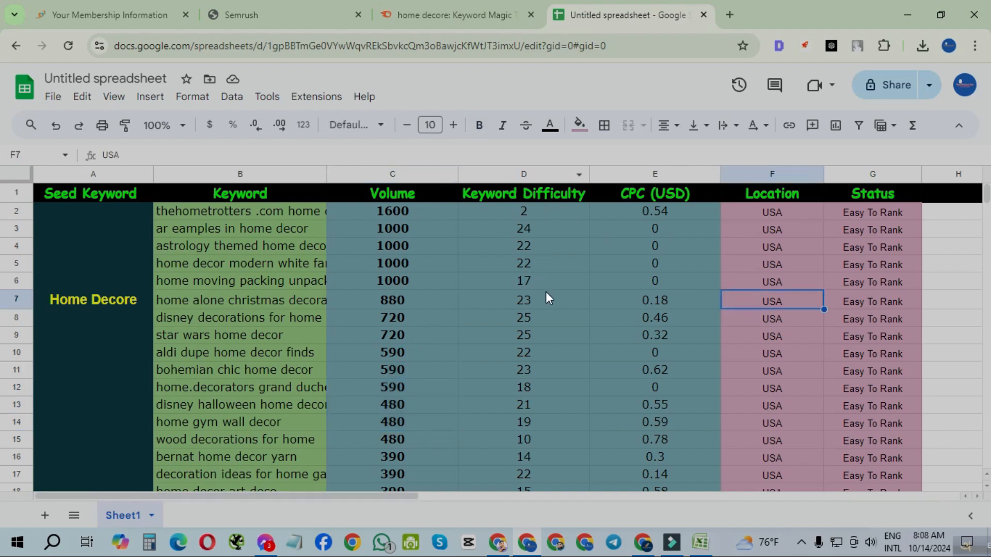
scroll(554, 310, "down", 15)
scroll(588, 305, "up", 15)
left_click_drag(771, 211, 772, 388)
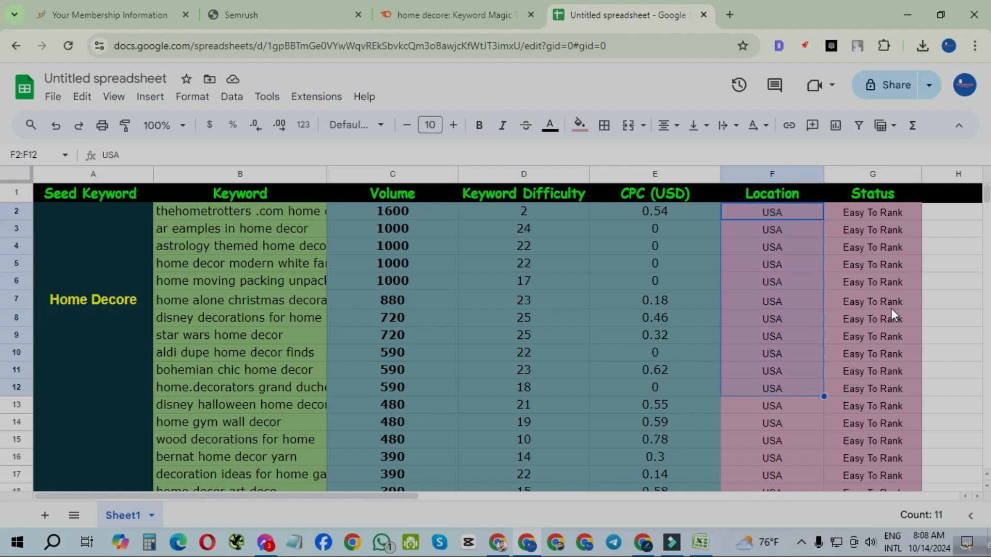
left_click_drag(877, 230, 898, 404)
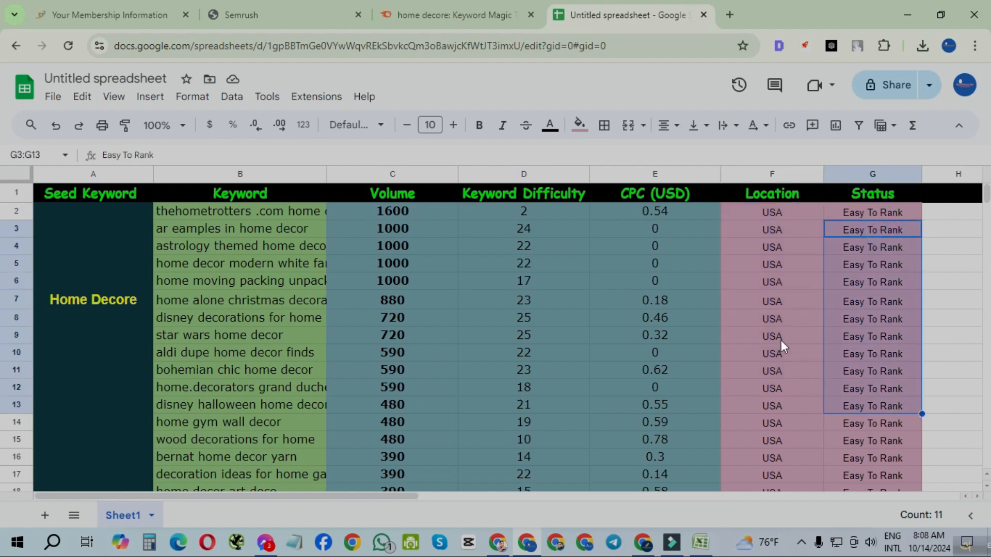
left_click(724, 341)
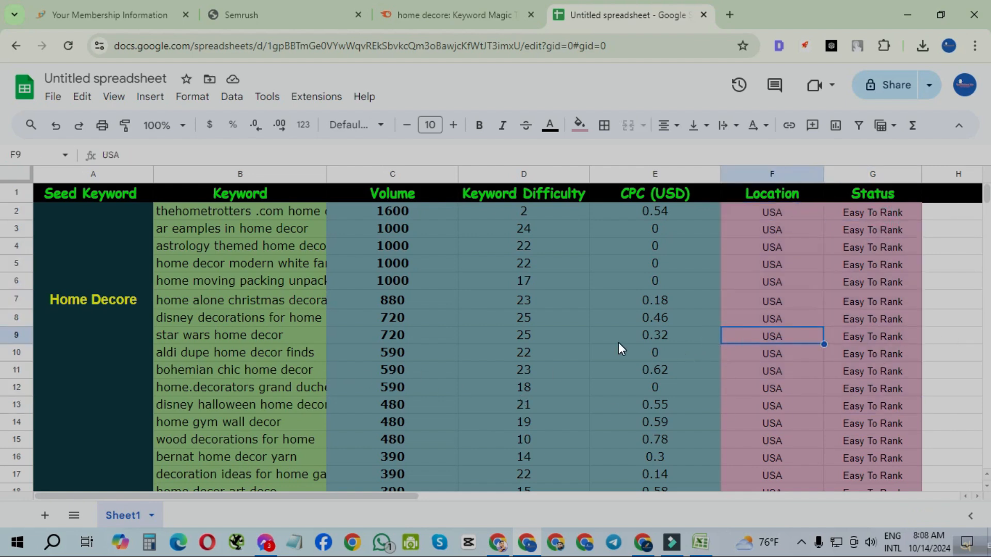